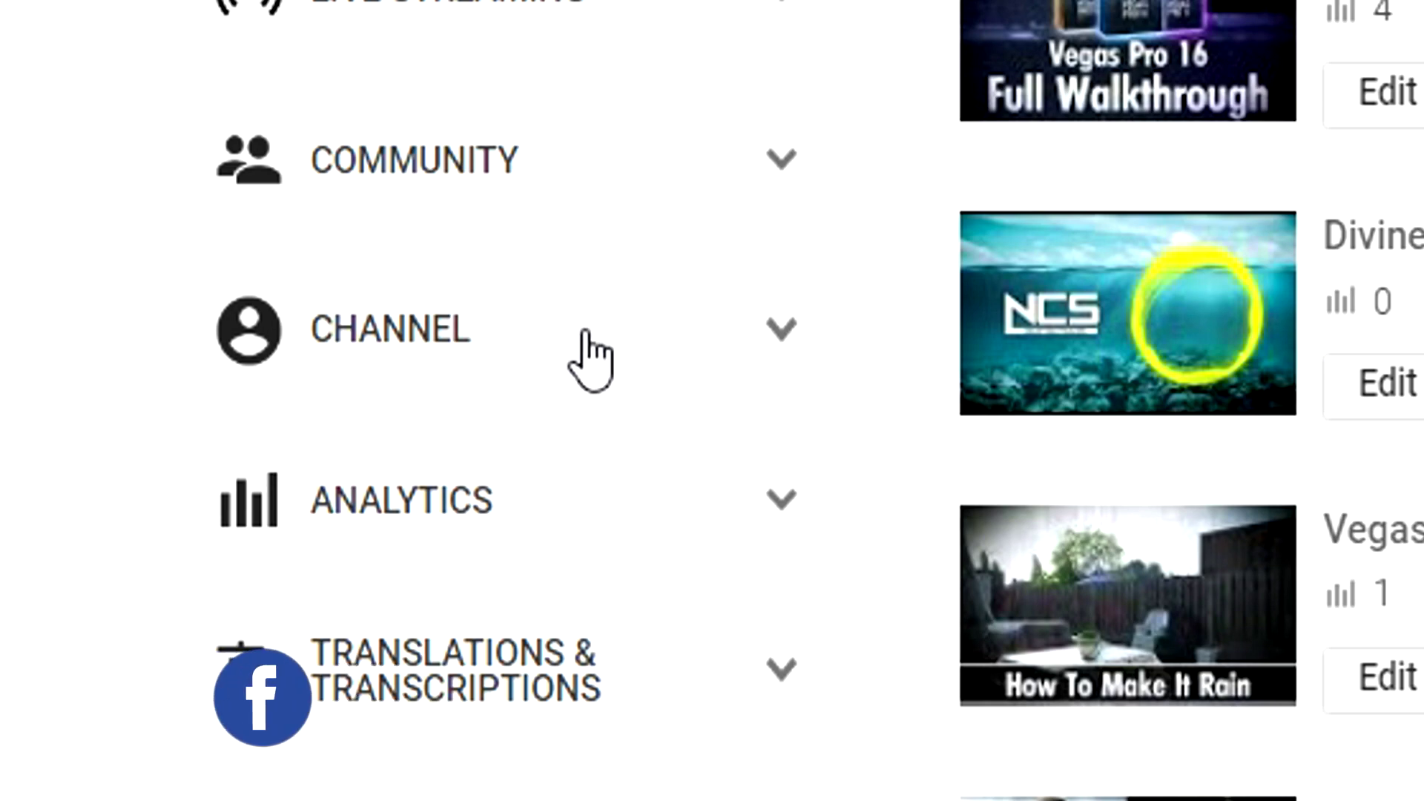
# Open Channel Status and Features and review its cards: 0 of 3 strikes, monetization not enabled
pyautogui.click(586, 337)
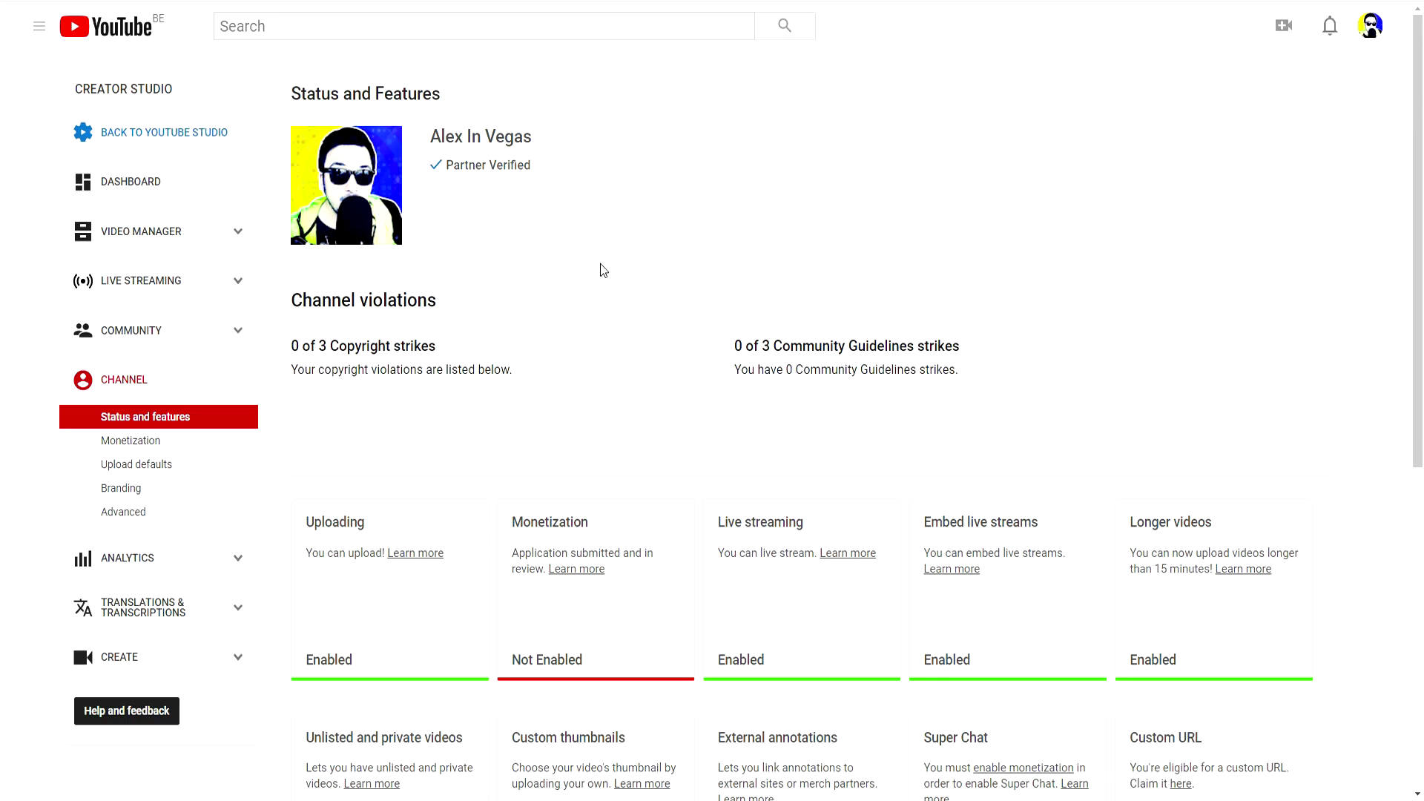
pyautogui.scroll(-3, 601, 266)
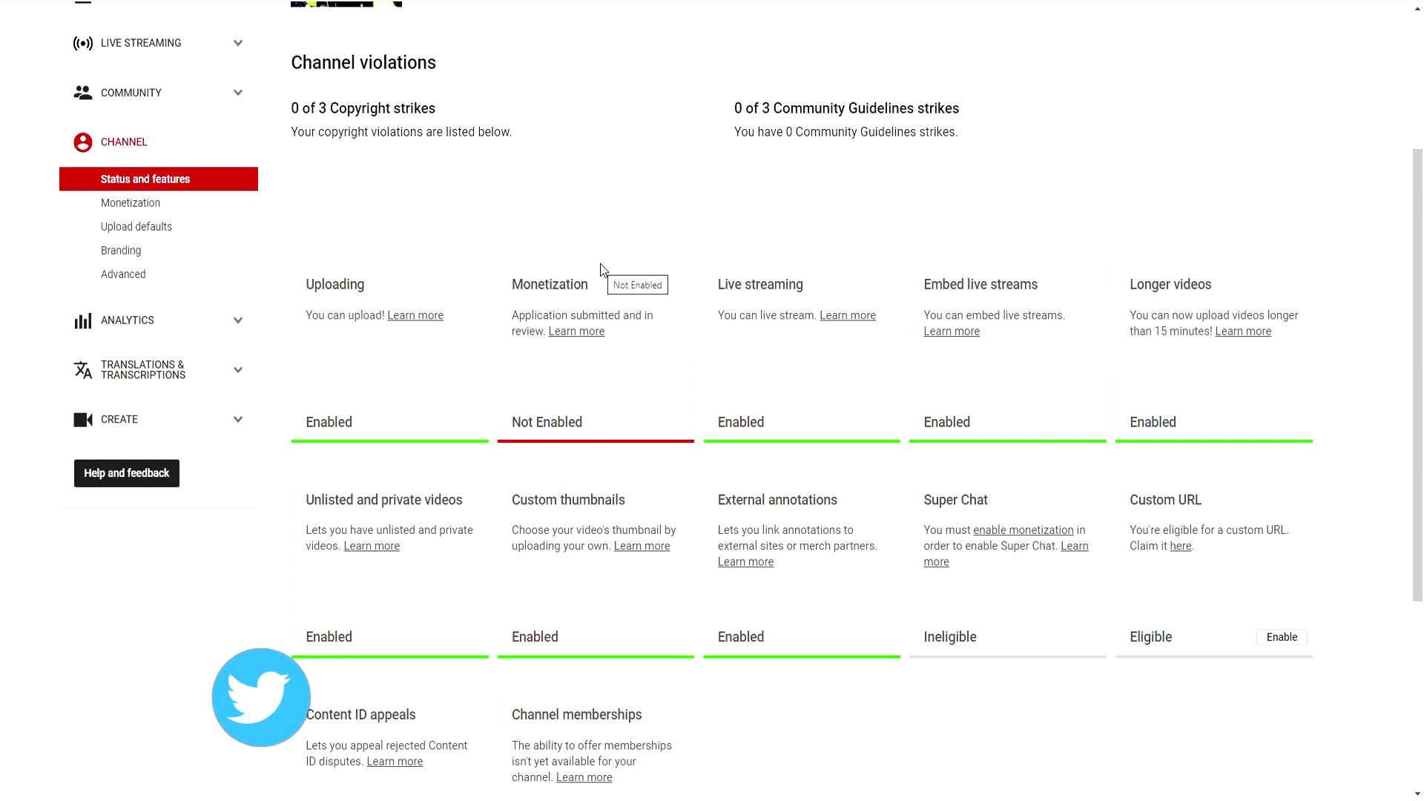
pyautogui.scroll(1, 601, 267)
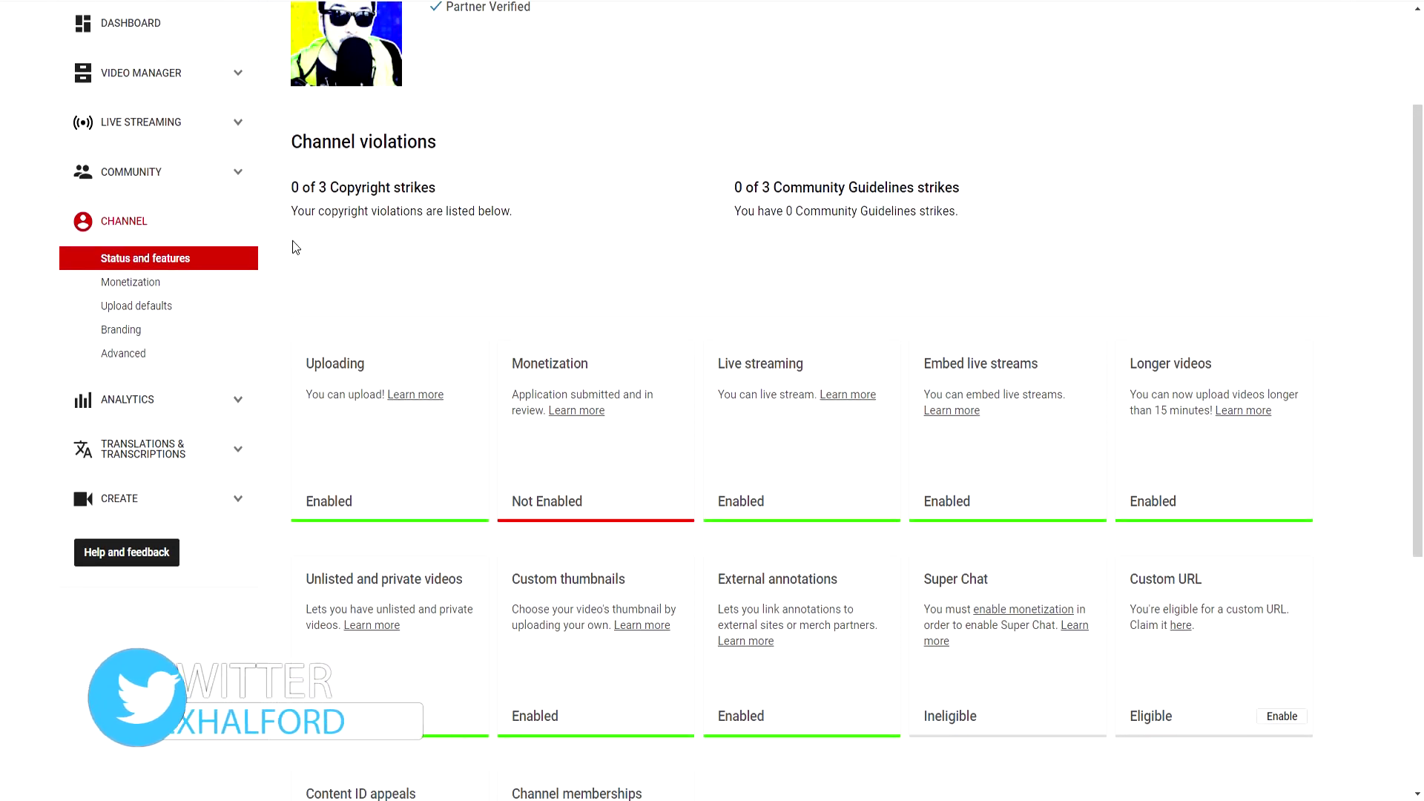
pyautogui.scroll(-1, 541, 216)
pyautogui.scroll(-3, 712, 319)
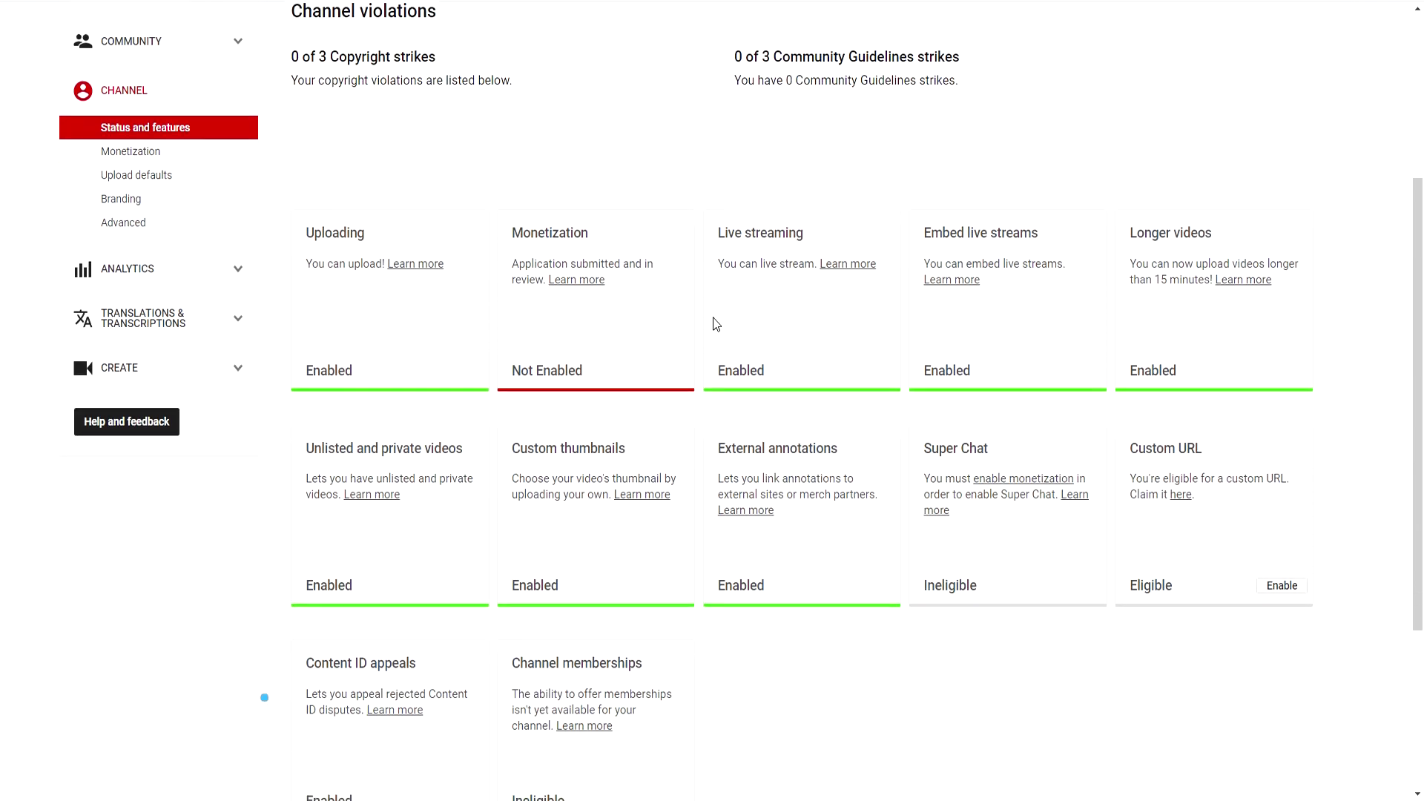
pyautogui.scroll(-2, 709, 297)
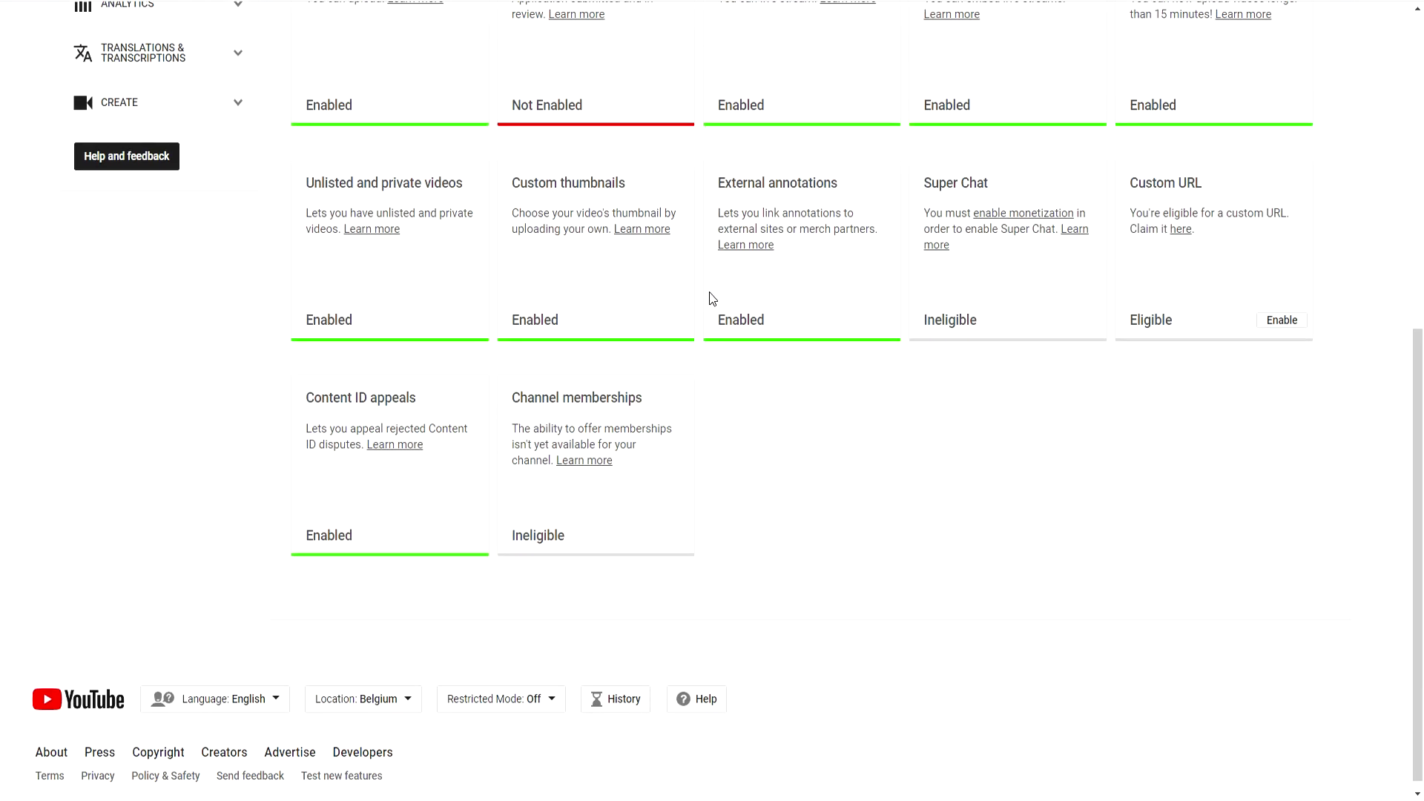
pyautogui.scroll(4, 709, 296)
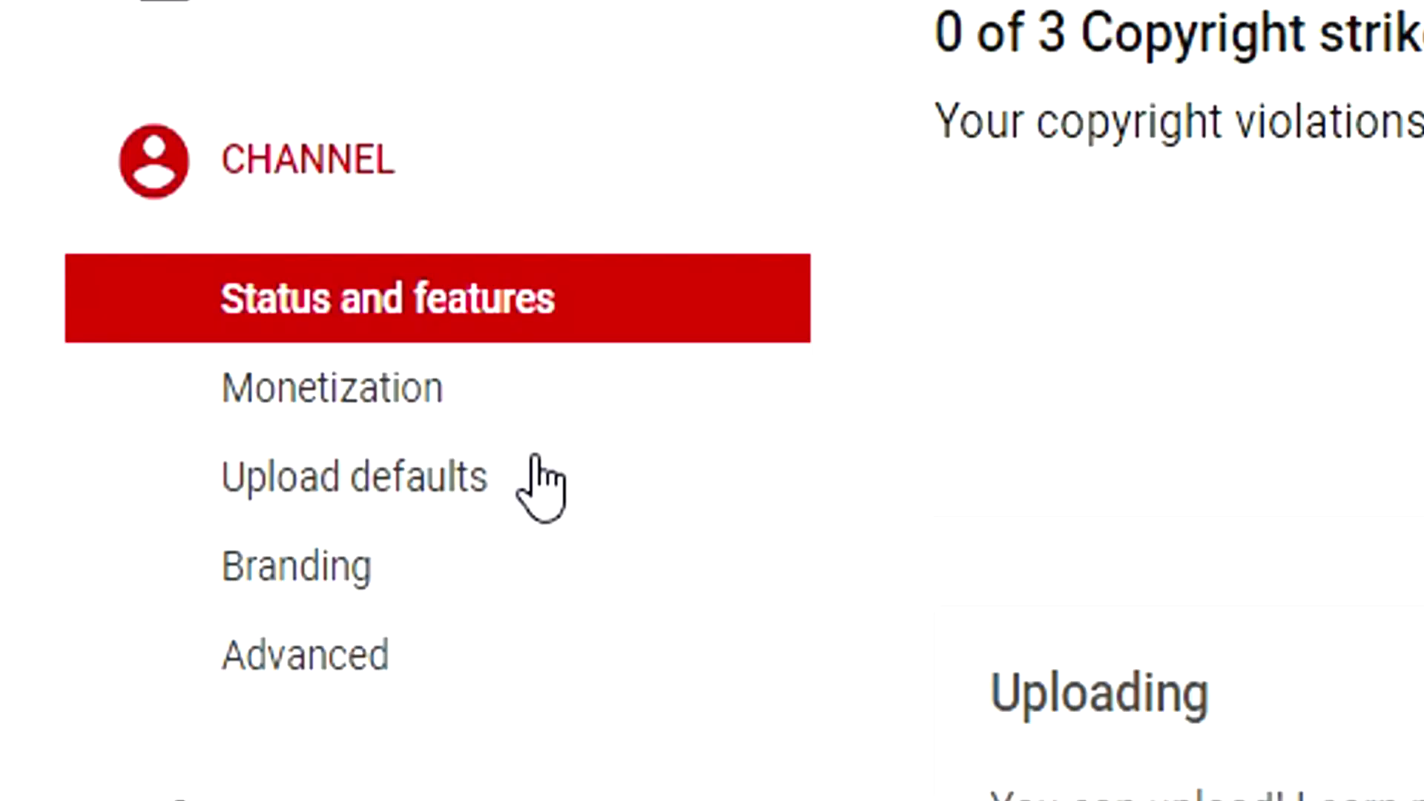
# On the Upload defaults page, change the default privacy for new uploads from Public to Private
pyautogui.click(542, 486)
pyautogui.scroll(-3, 702, 264)
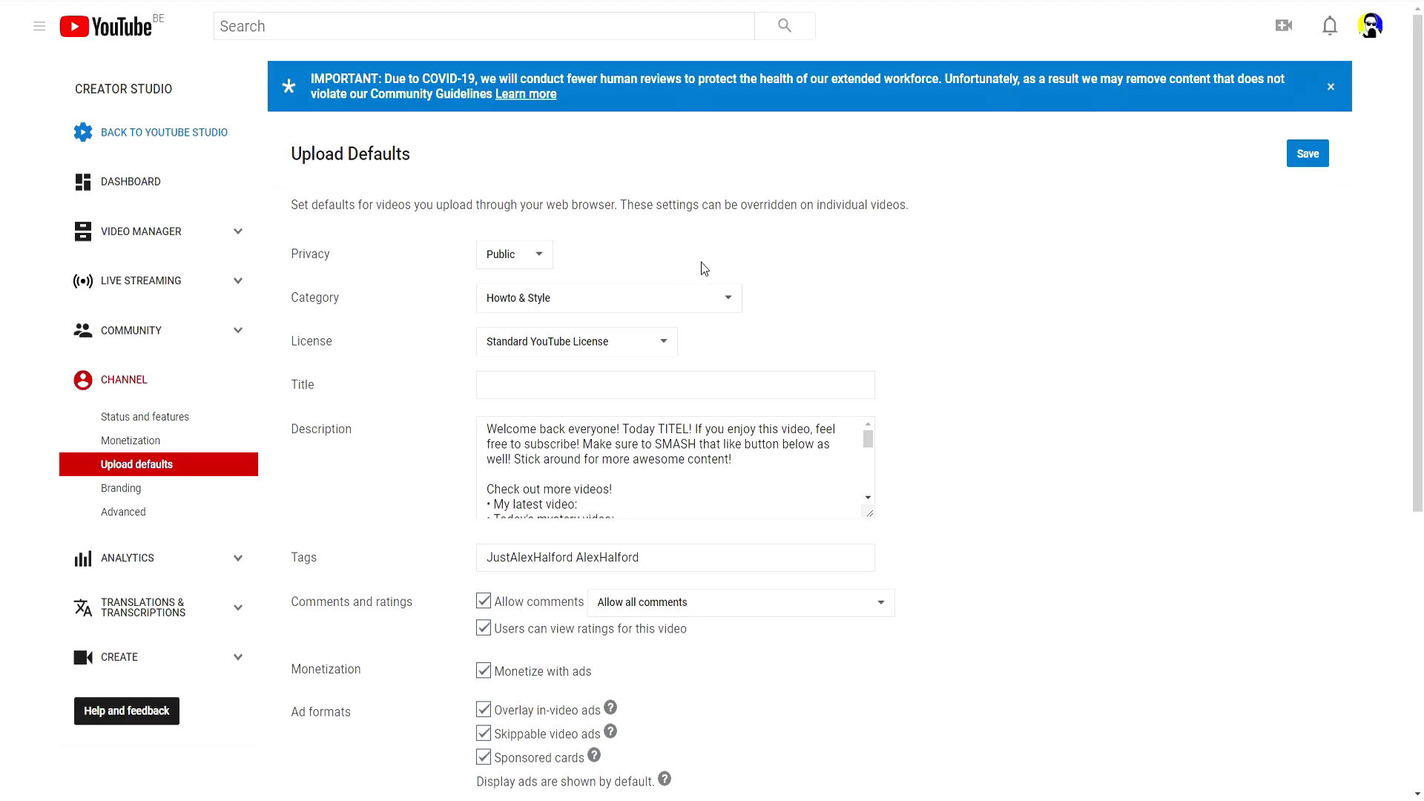
pyautogui.scroll(-3, 732, 296)
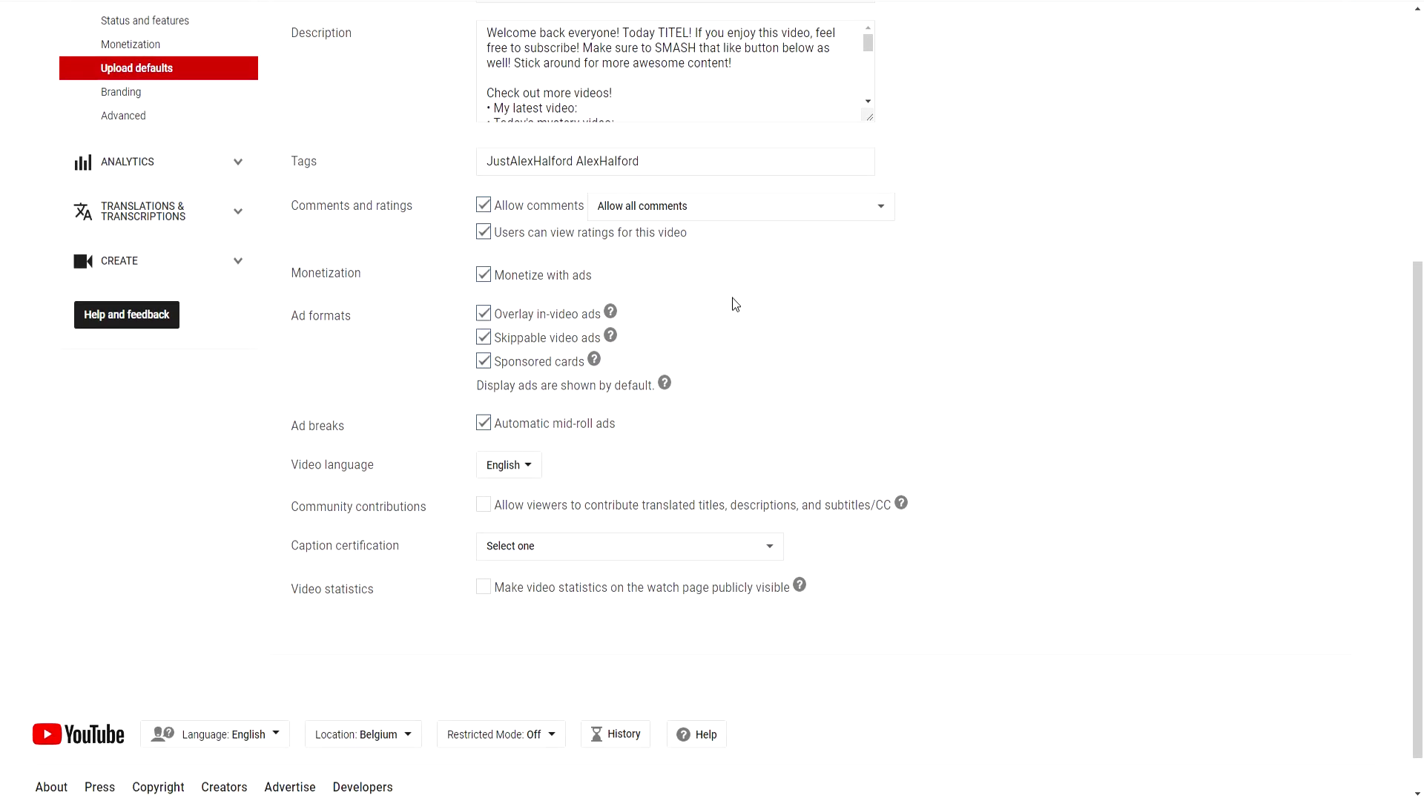
pyautogui.scroll(4, 631, 236)
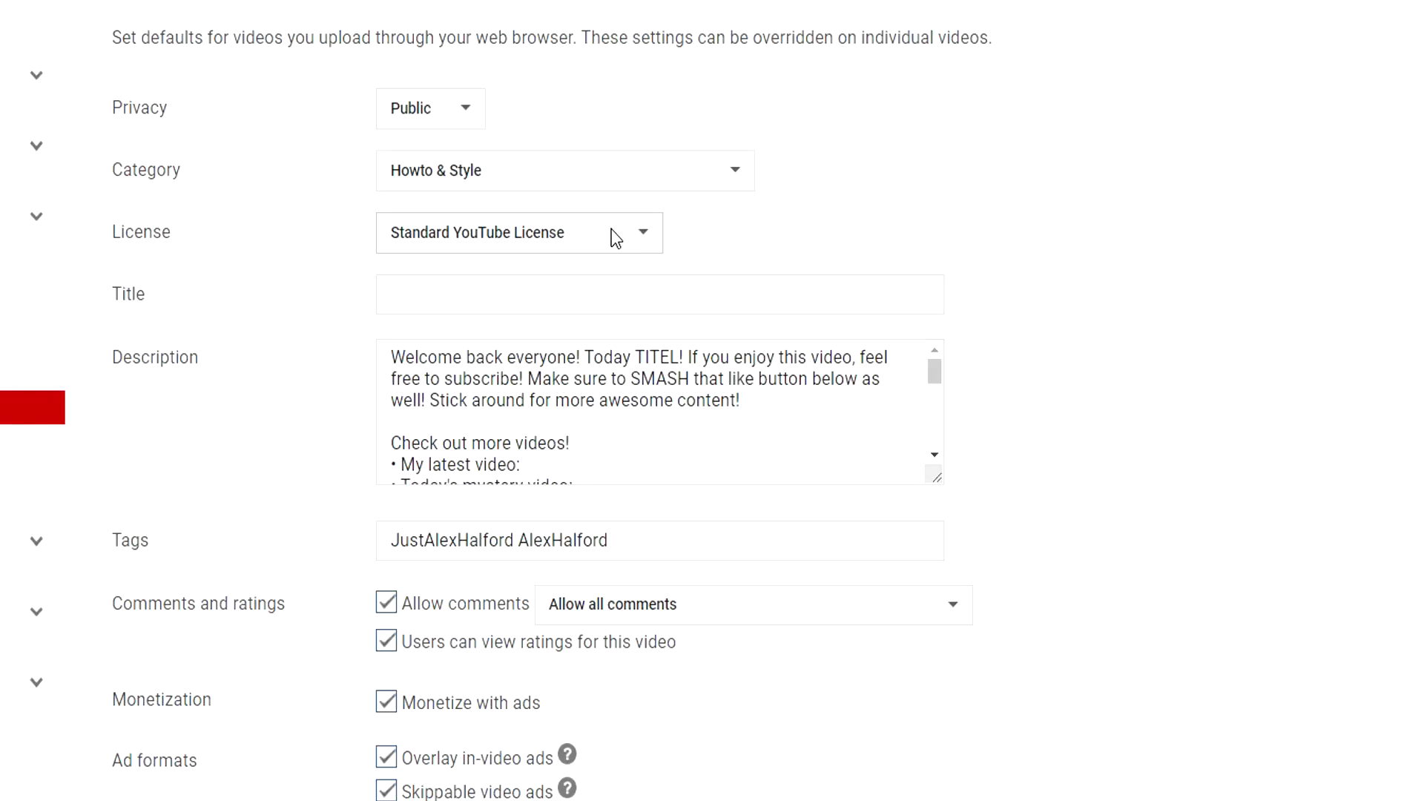
pyautogui.click(465, 115)
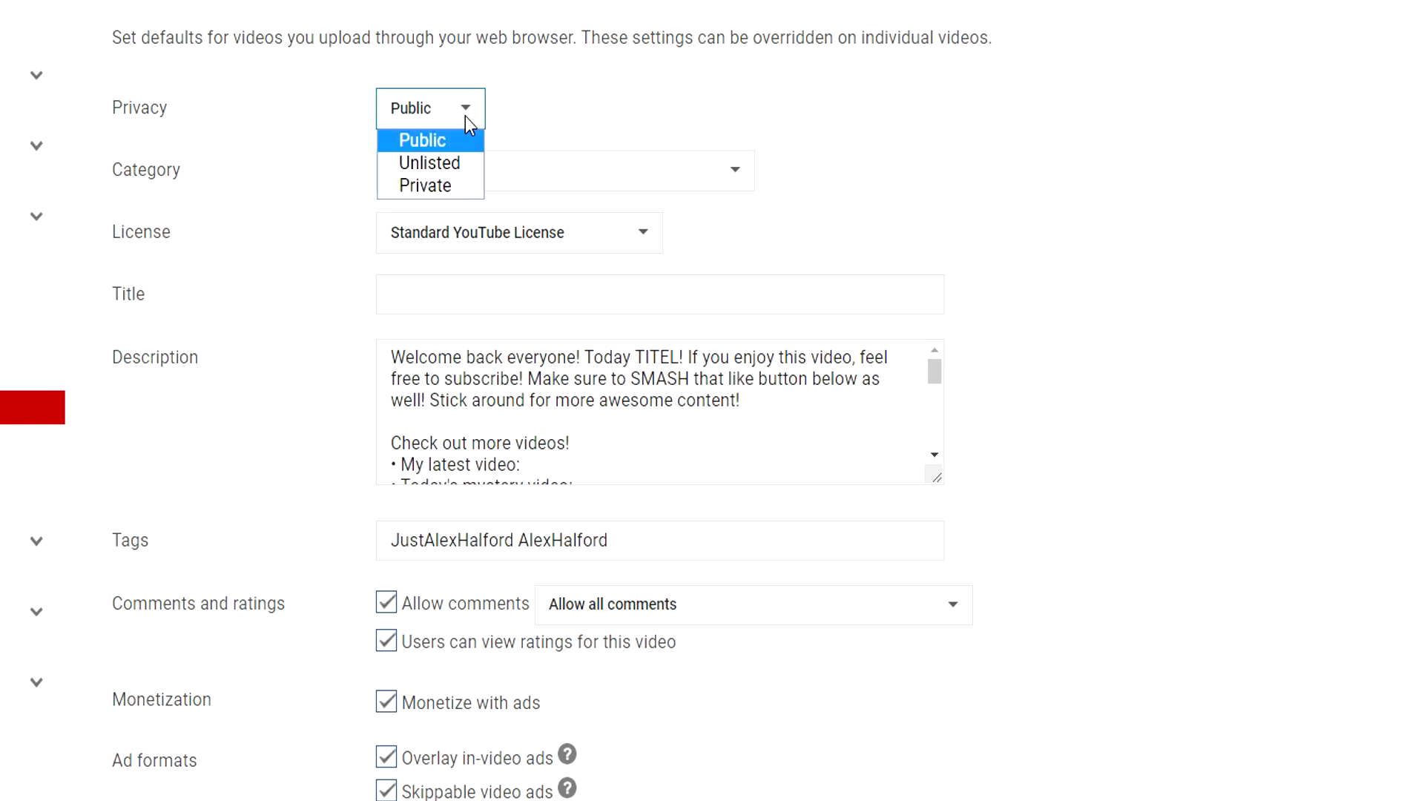
pyautogui.click(460, 189)
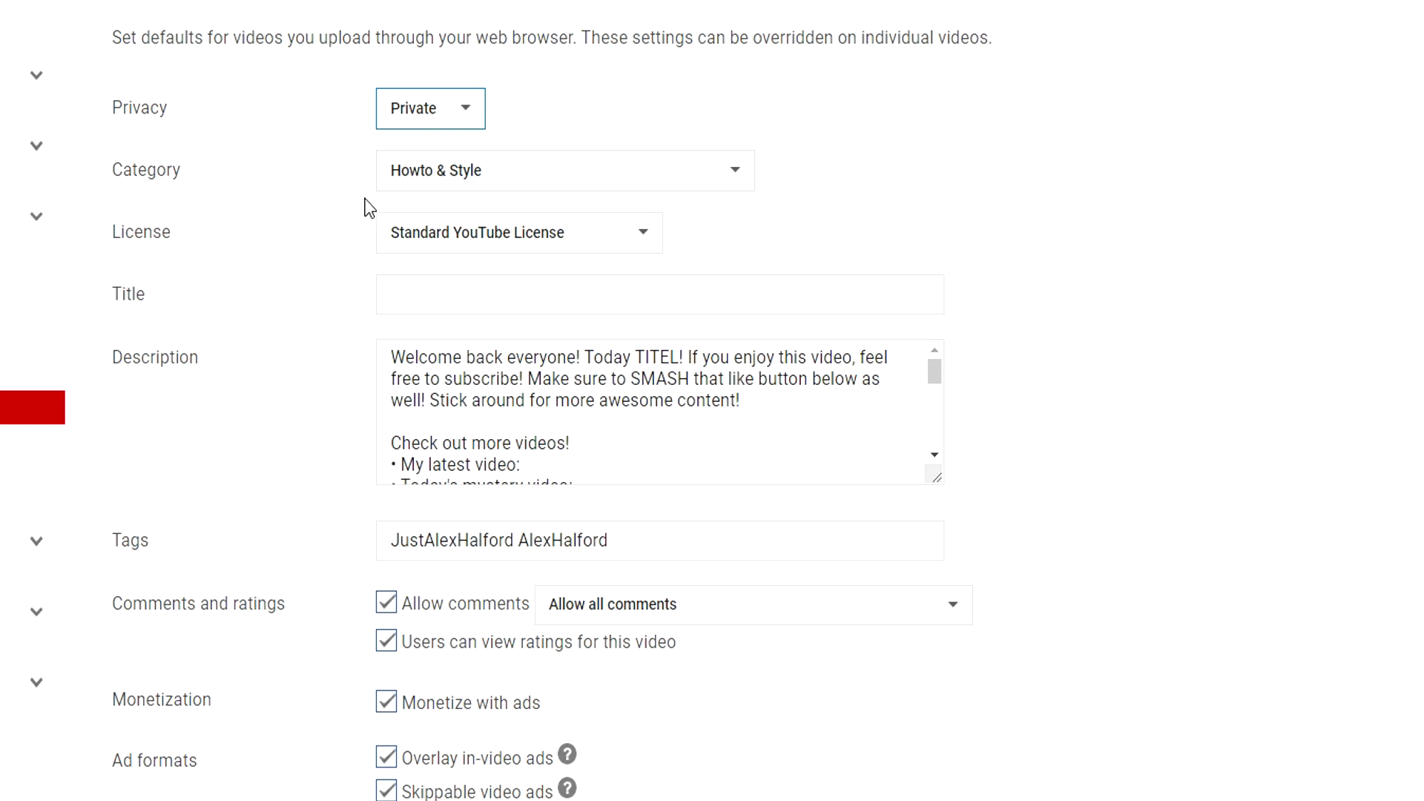
# Keep Howto & Style, leave the Title empty, and enlarge the Description box to show the full template
pyautogui.click(414, 182)
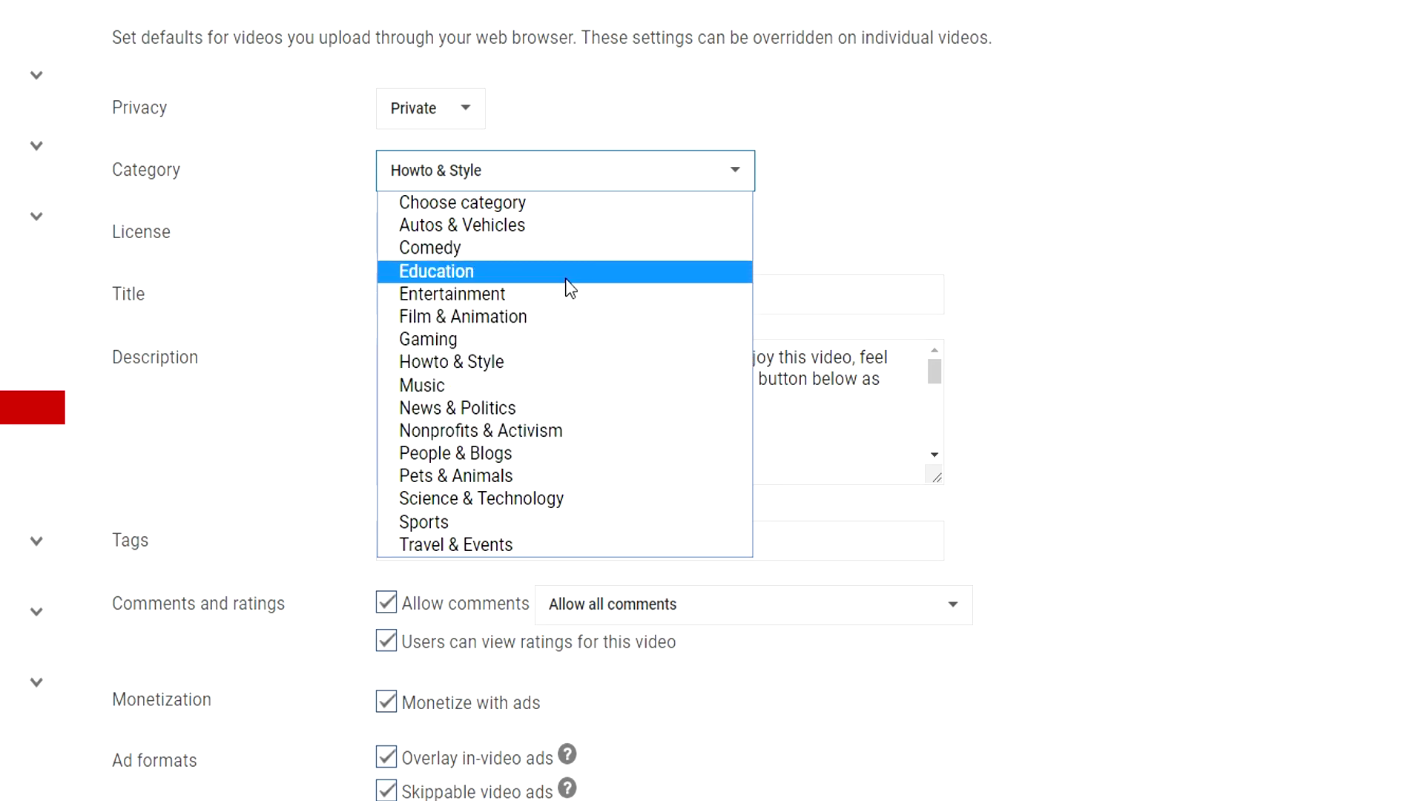
pyautogui.click(548, 363)
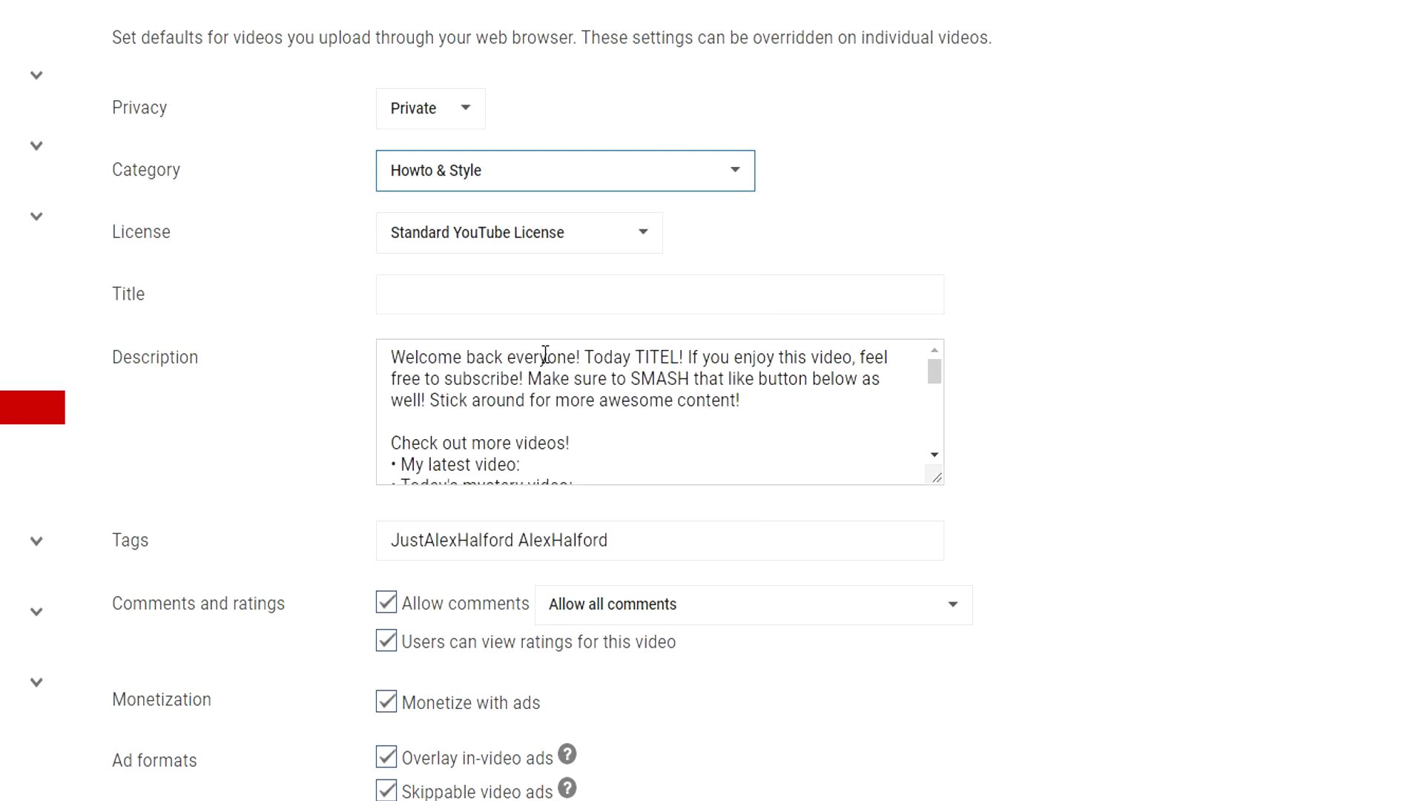
pyautogui.click(529, 286)
pyautogui.click(531, 294)
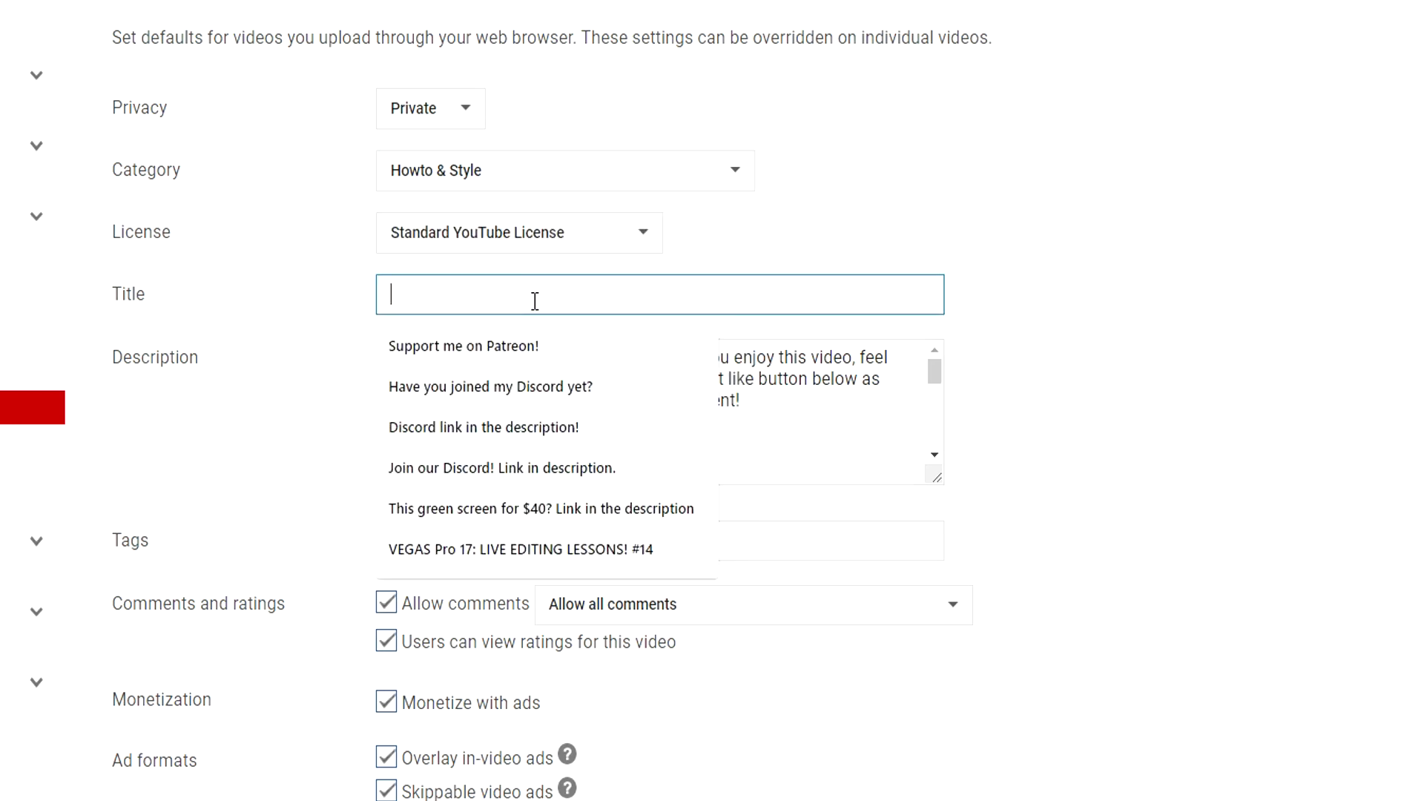
pyautogui.click(1162, 355)
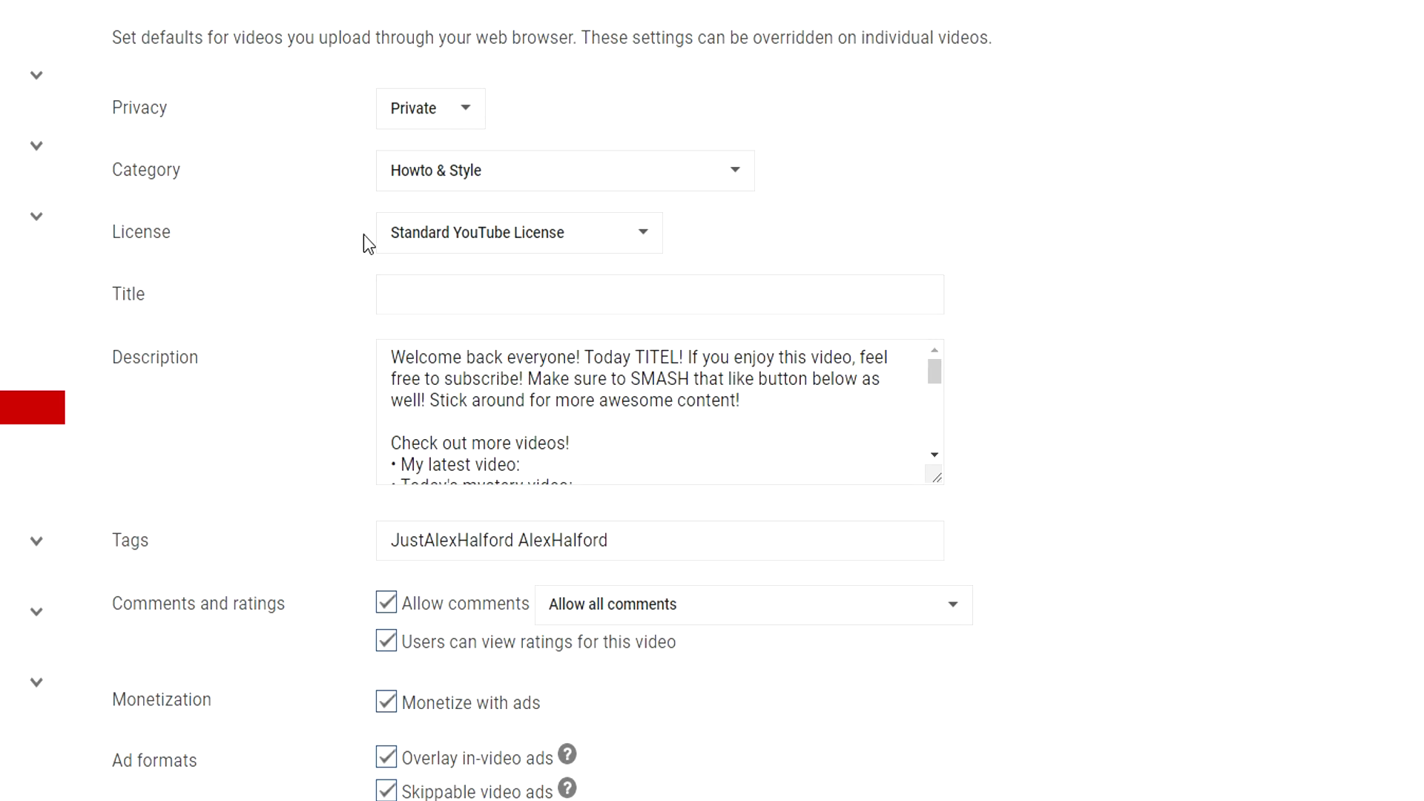
pyautogui.click(570, 293)
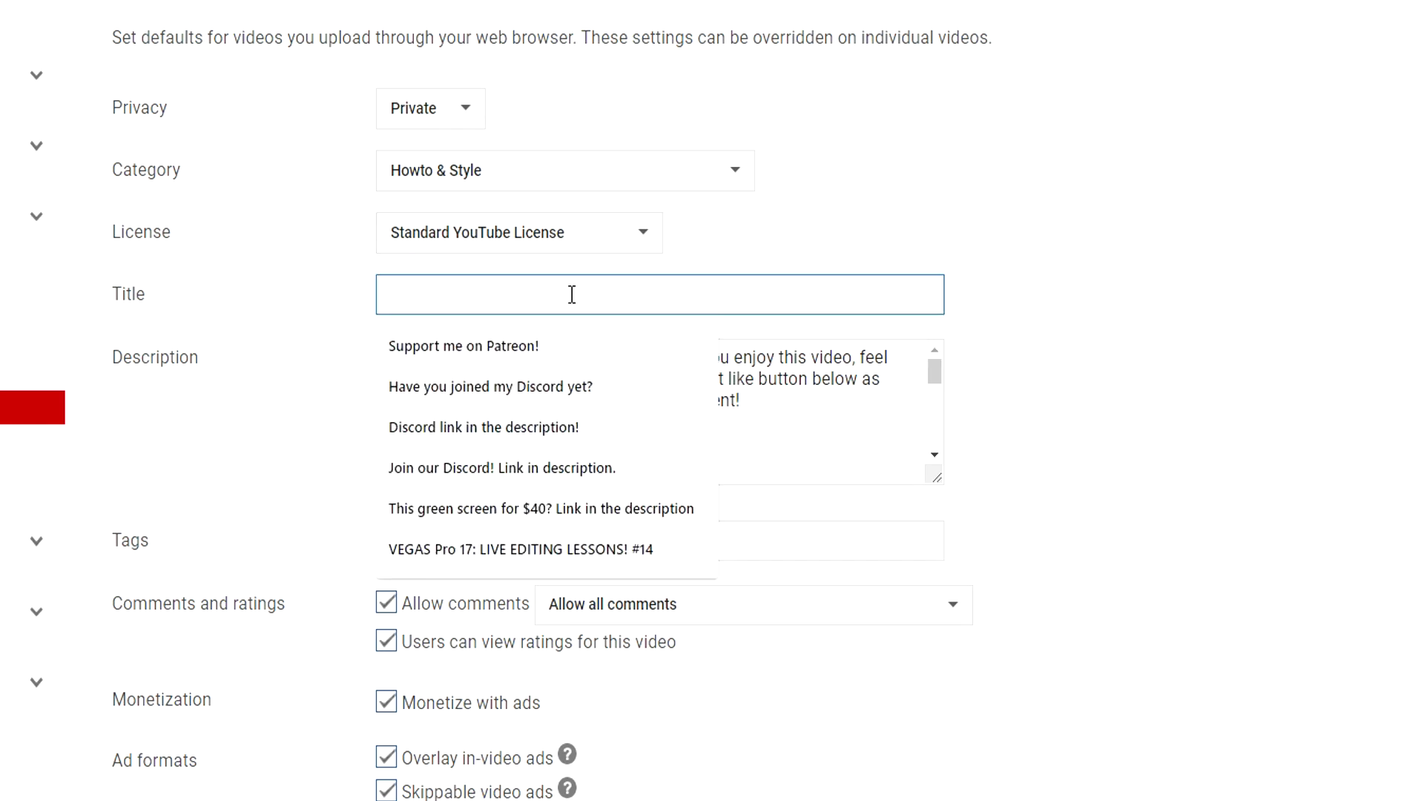
pyautogui.click(248, 287)
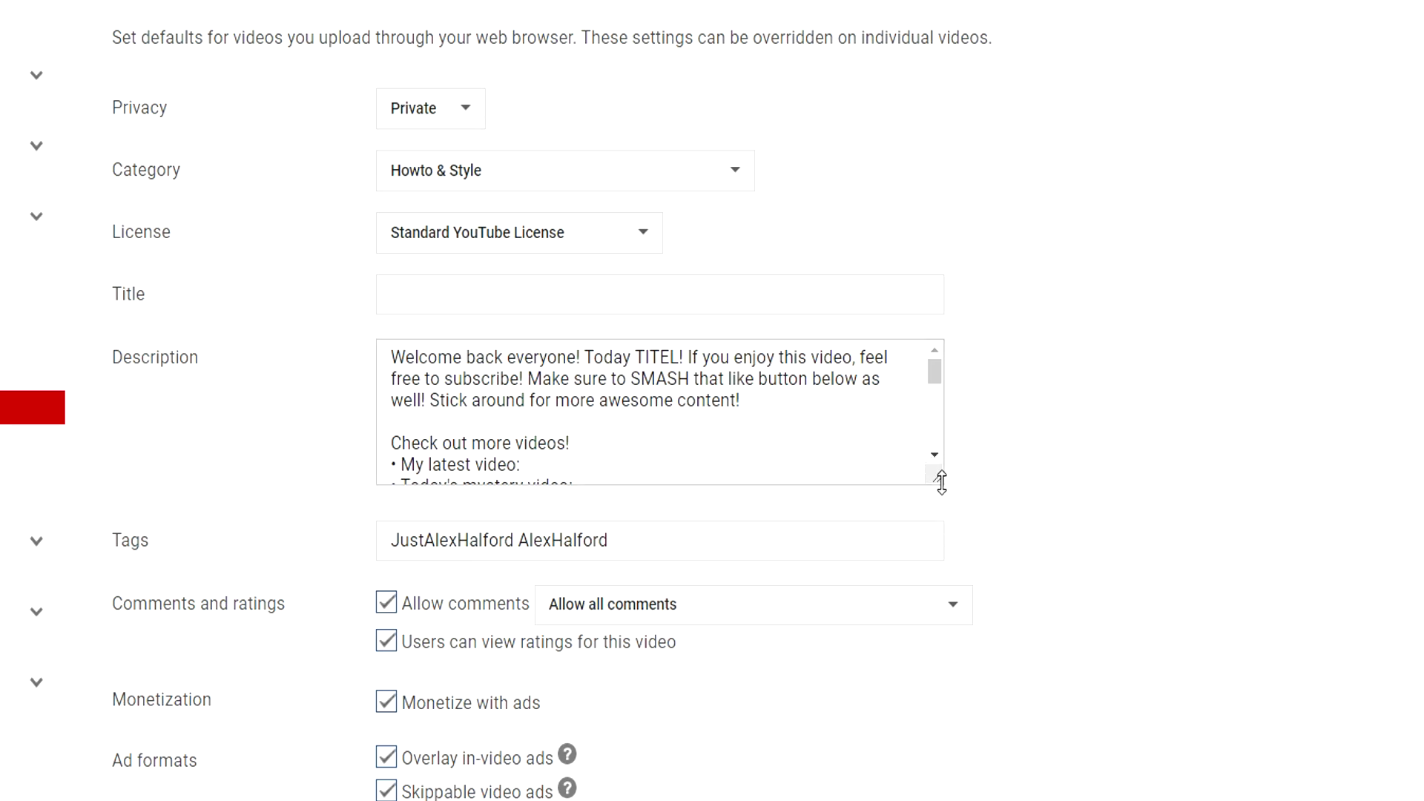
pyautogui.moveTo(928, 470); pyautogui.dragTo(933, 795)
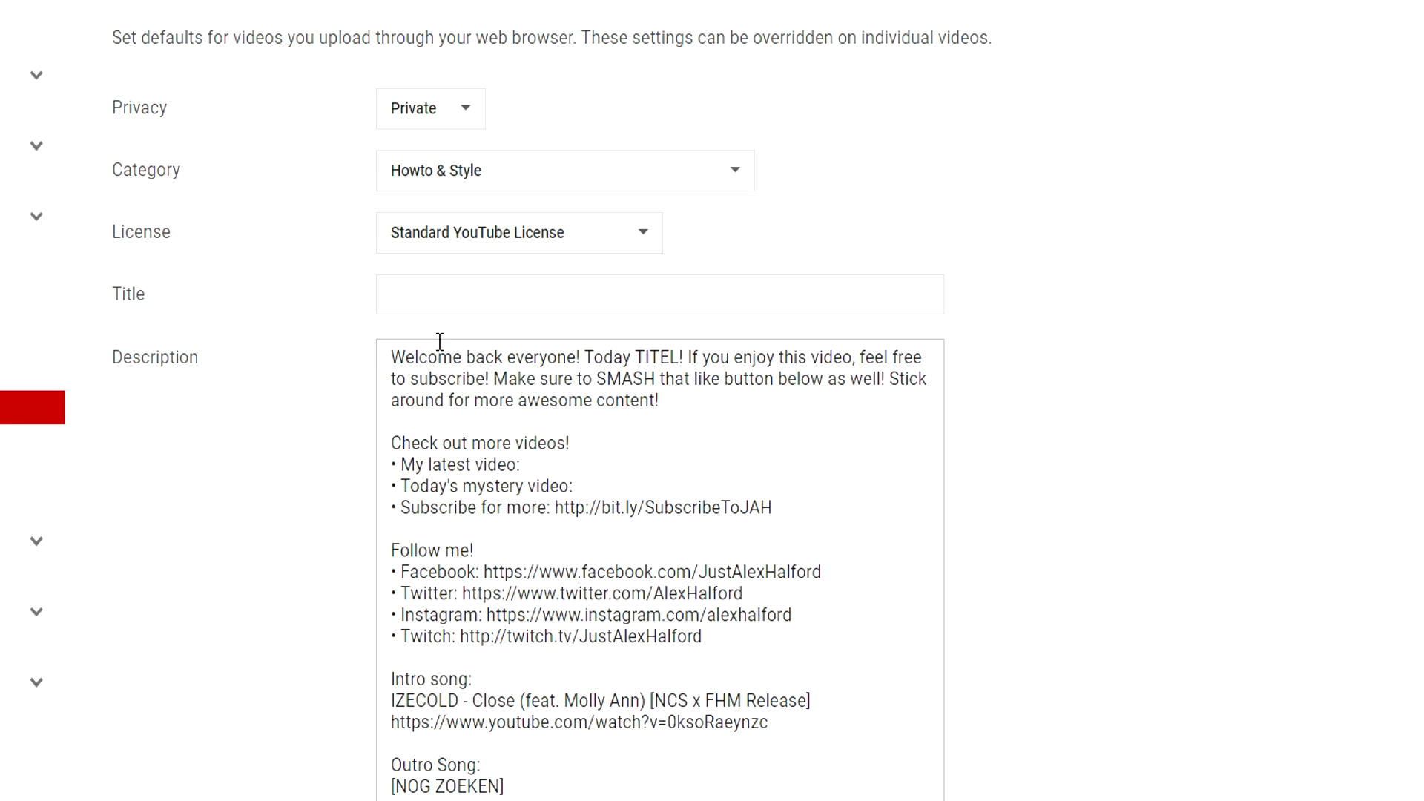
pyautogui.click(465, 294)
# Set the default upload title to 'How To Edit Drone Footage'
pyautogui.click(523, 360)
pyautogui.click(554, 305)
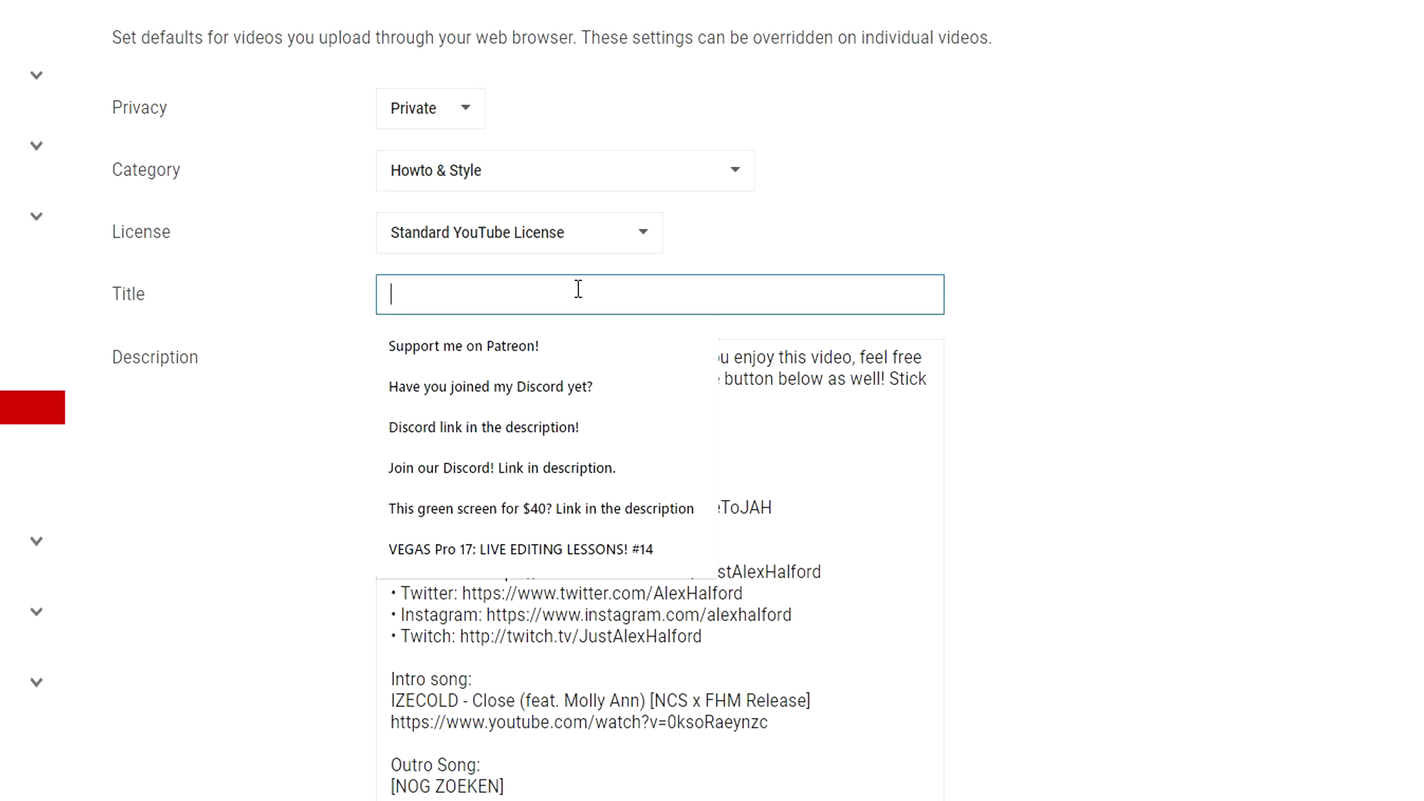
pyautogui.write('How To Edit Drone Footage')
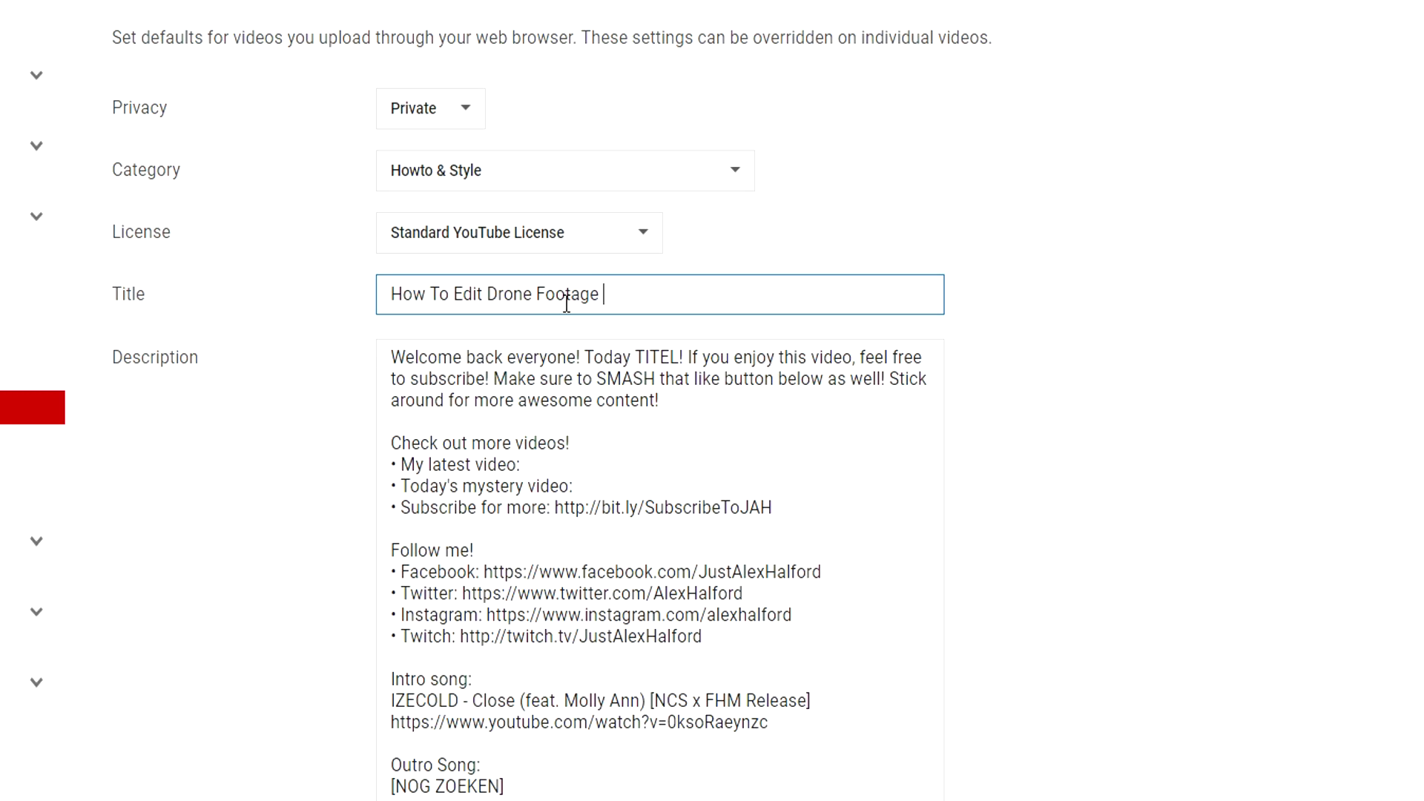
# Replace the description's TITEL placeholder with 'I'm going to show you how to edit drone footage in VEGAS Pro 17'
pyautogui.click(639, 354)
pyautogui.doubleClick(640, 355)
pyautogui.write("I'm going to show ")
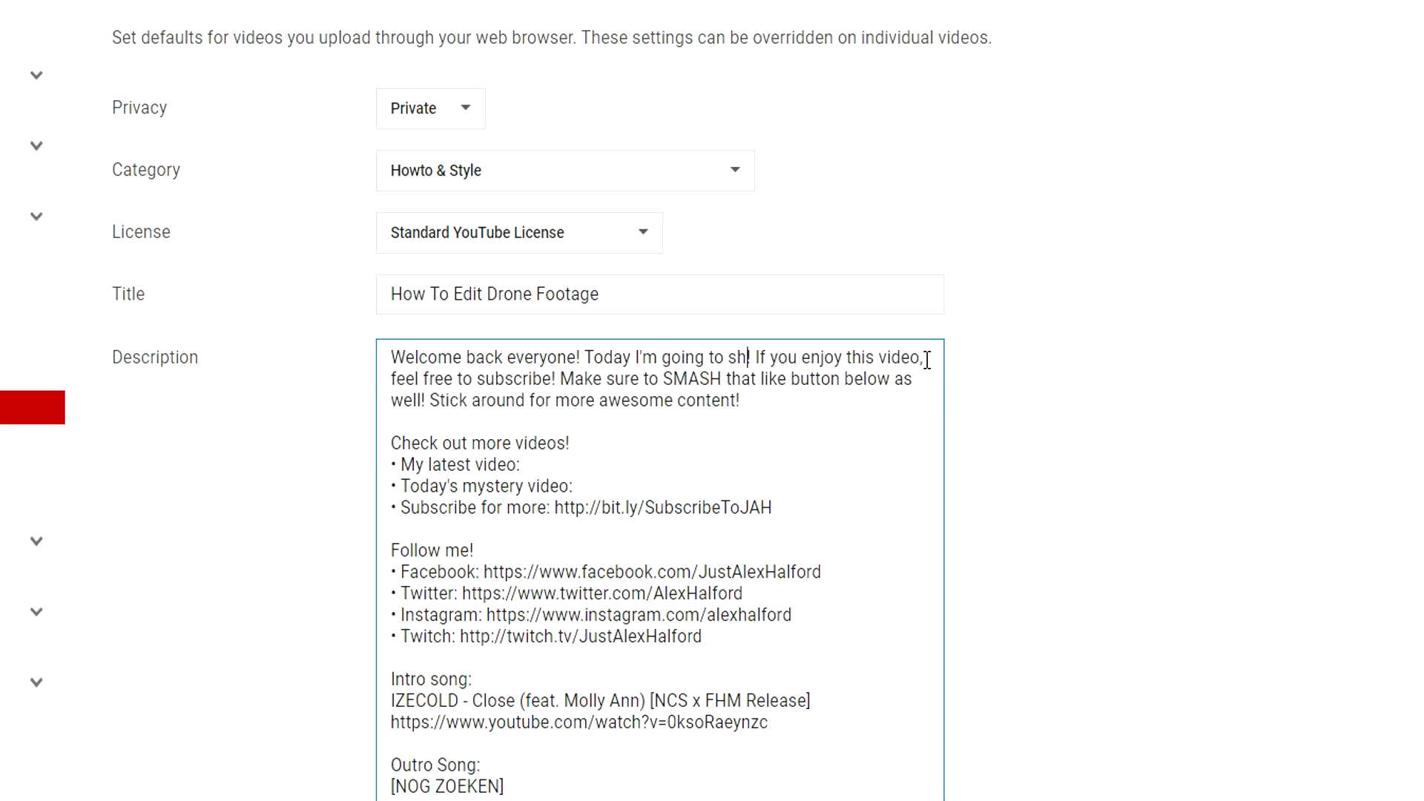
pyautogui.write('you how to e')
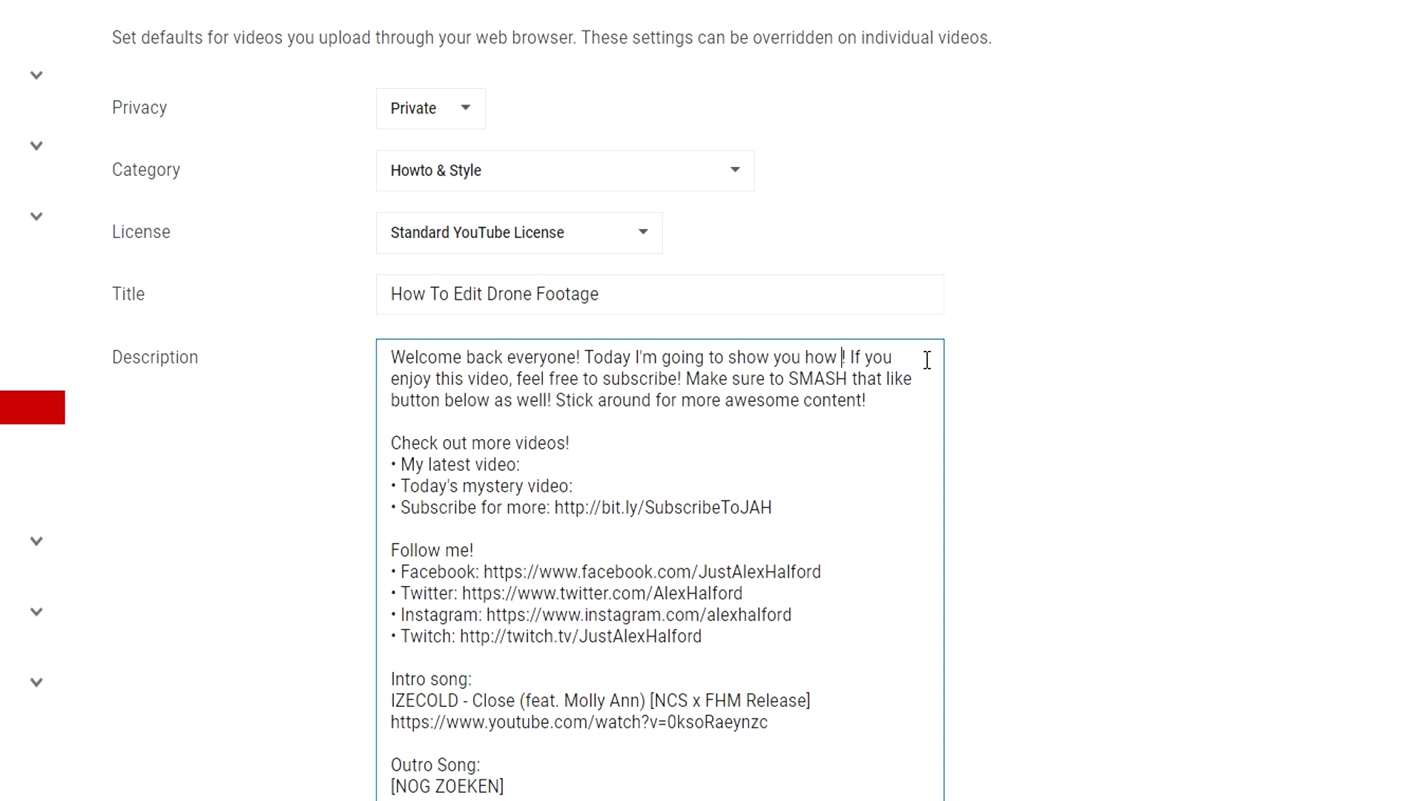
pyautogui.write('dit drone foota')
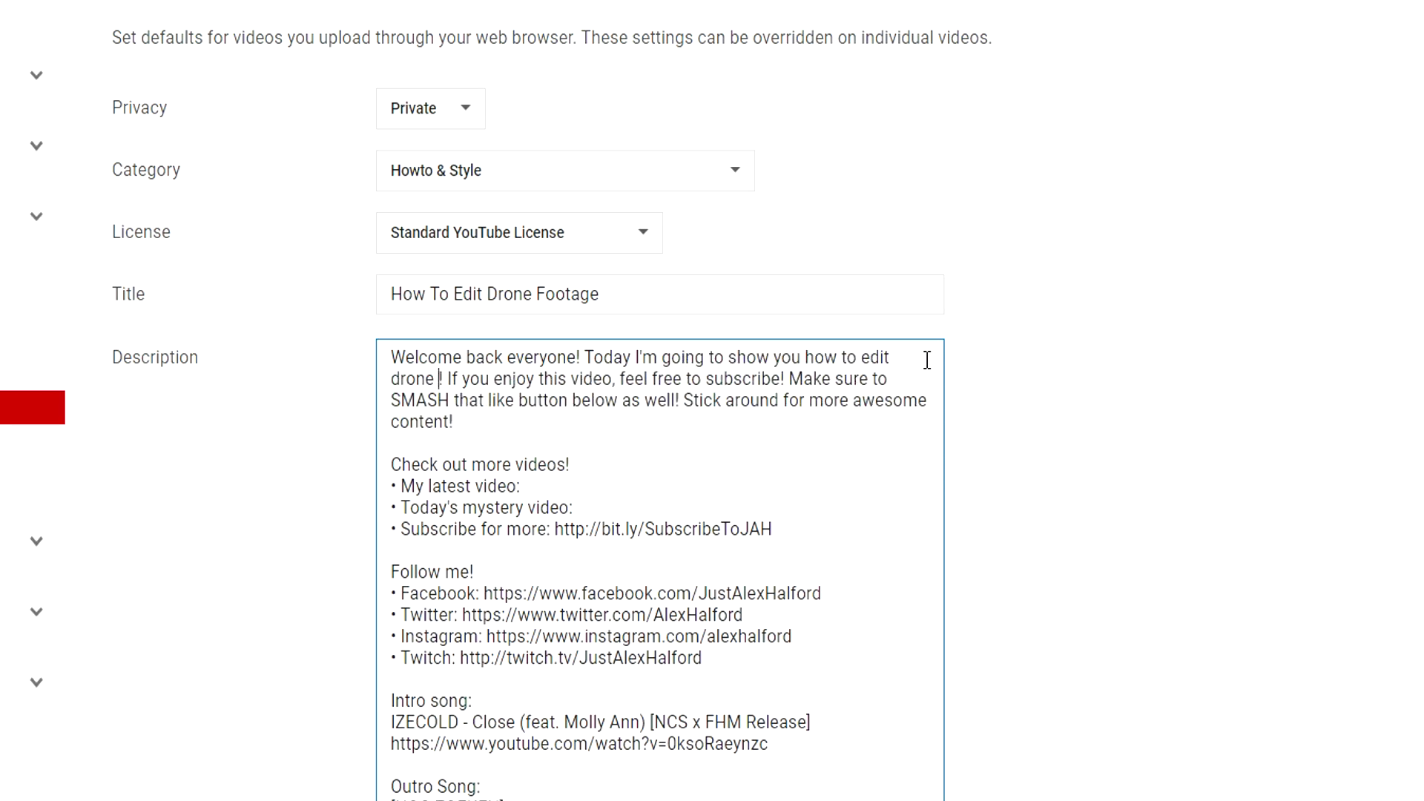
pyautogui.write('ge in VEGA')
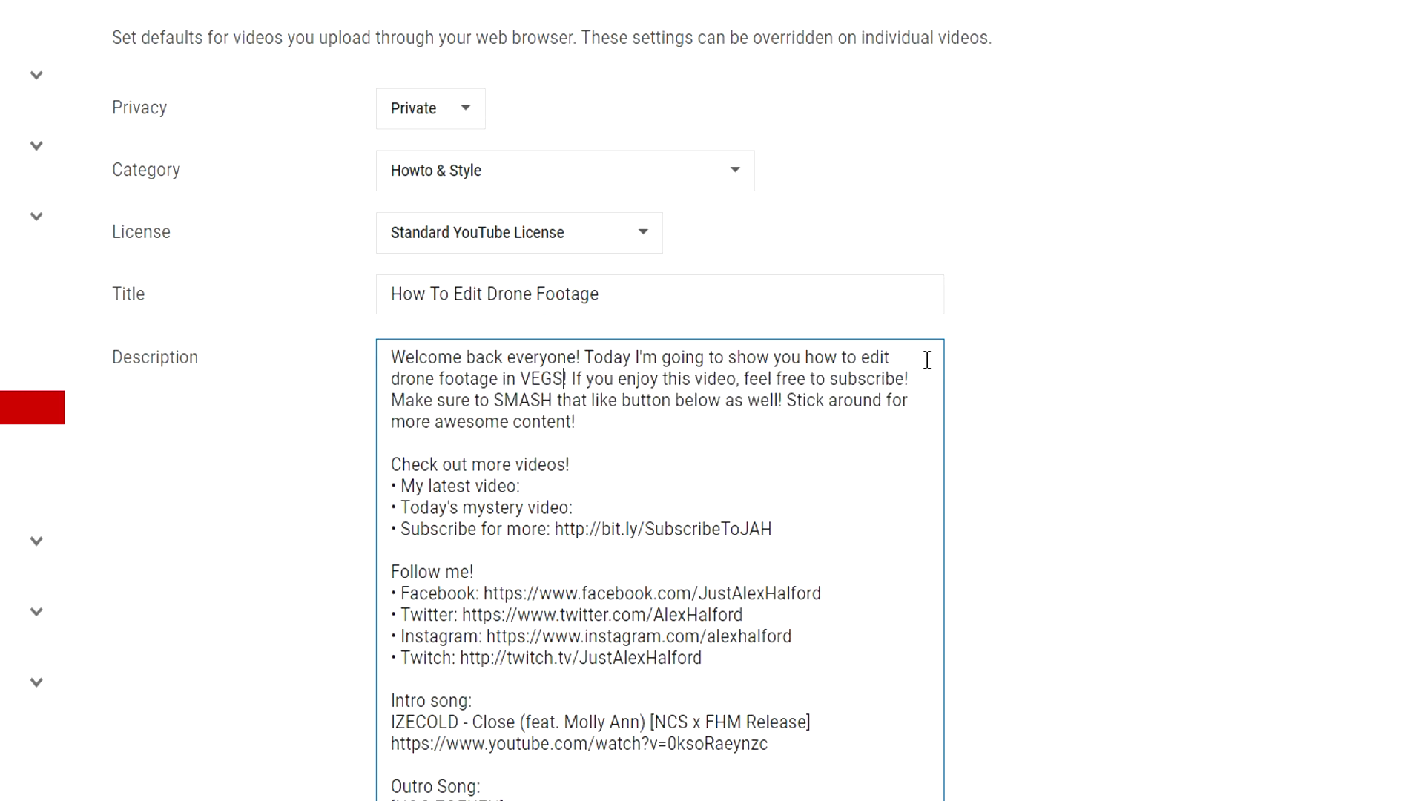
pyautogui.write('S Pro 17')
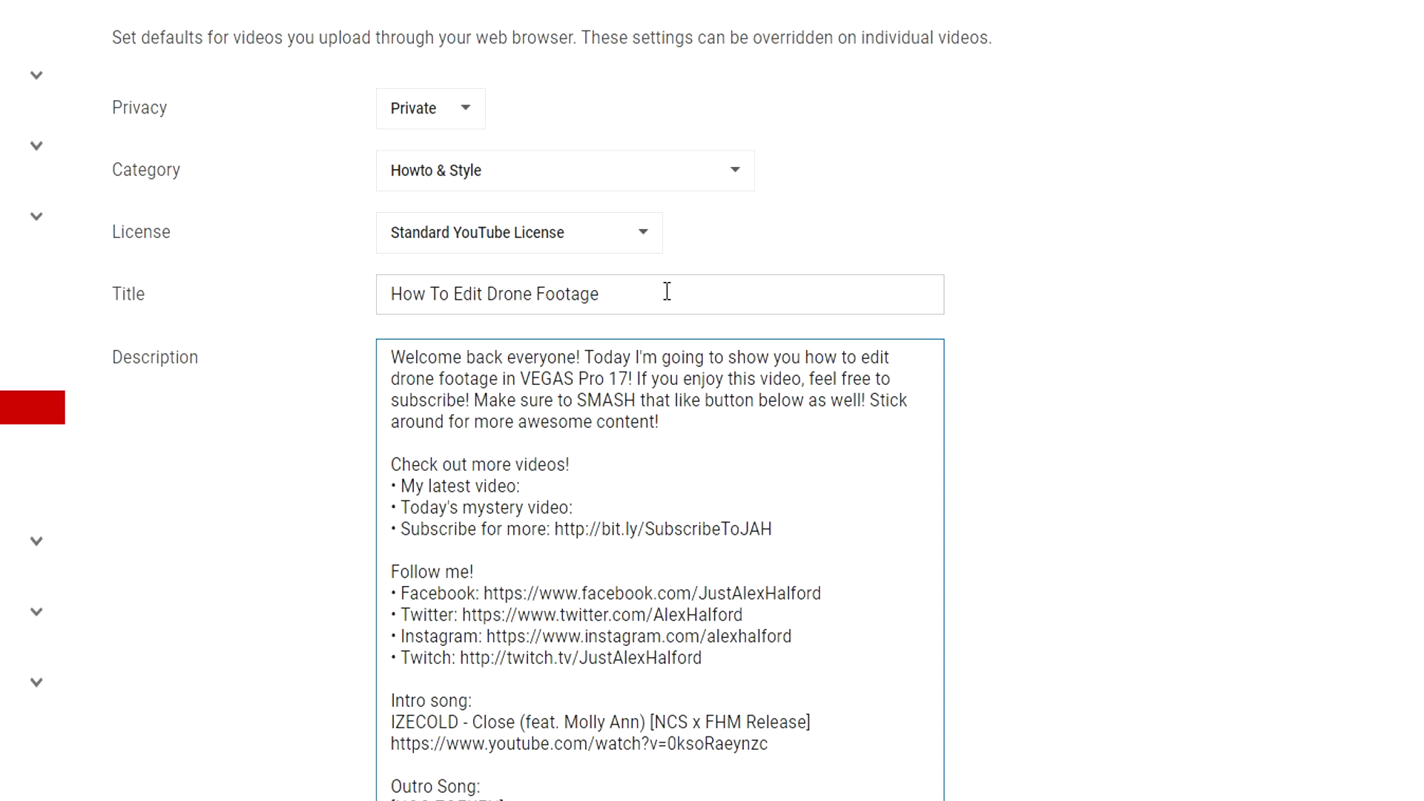
pyautogui.moveTo(667, 291); pyautogui.dragTo(315, 291)
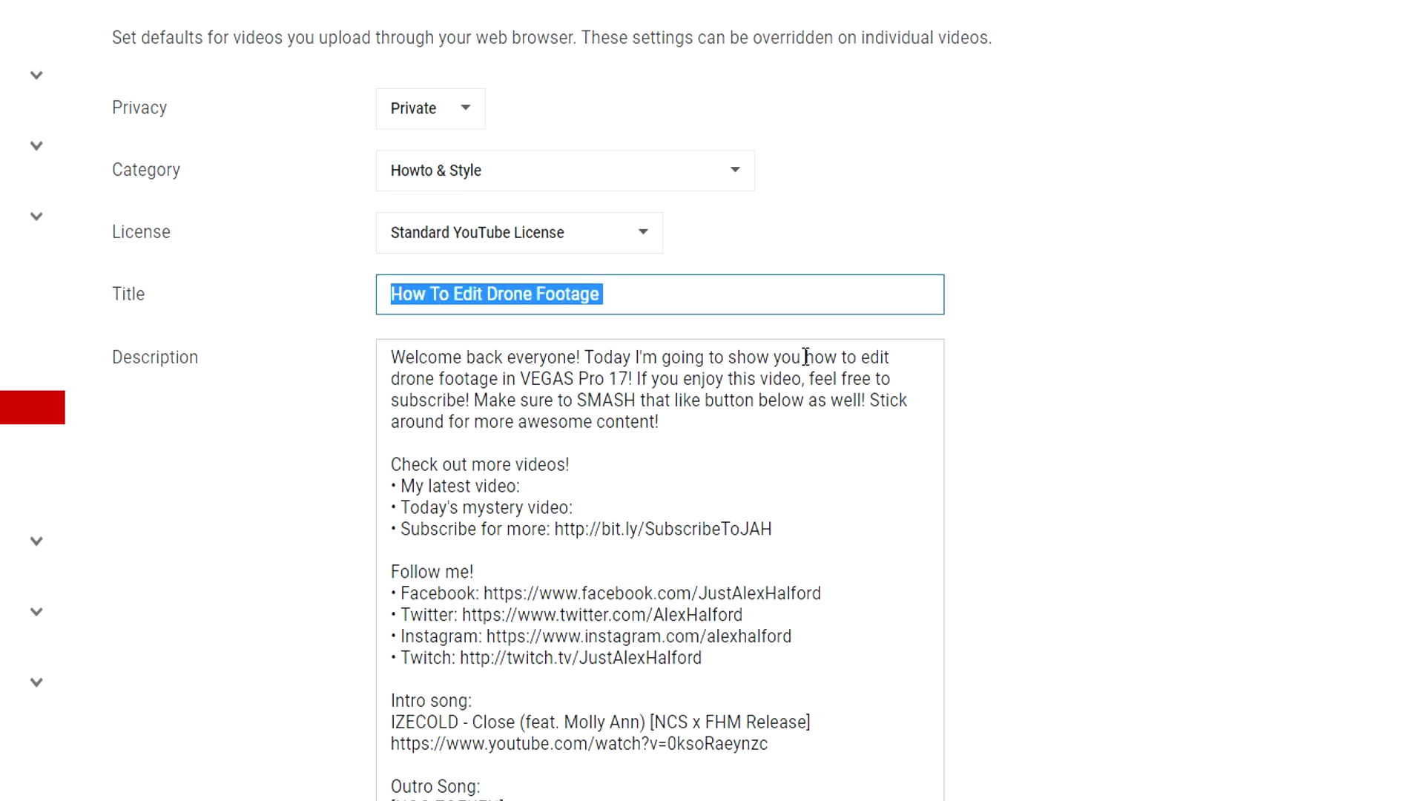
pyautogui.moveTo(806, 356); pyautogui.dragTo(499, 379)
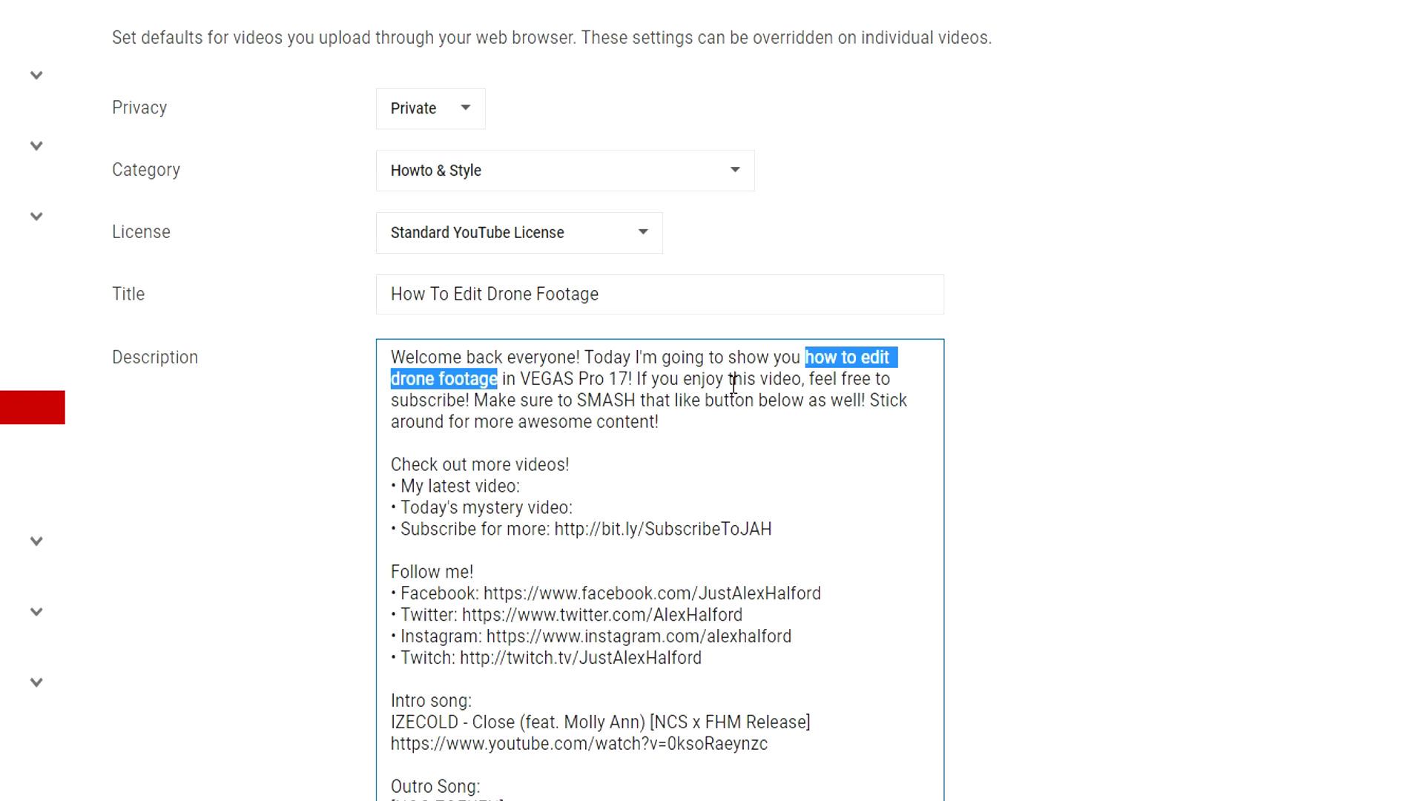
pyautogui.click(659, 422)
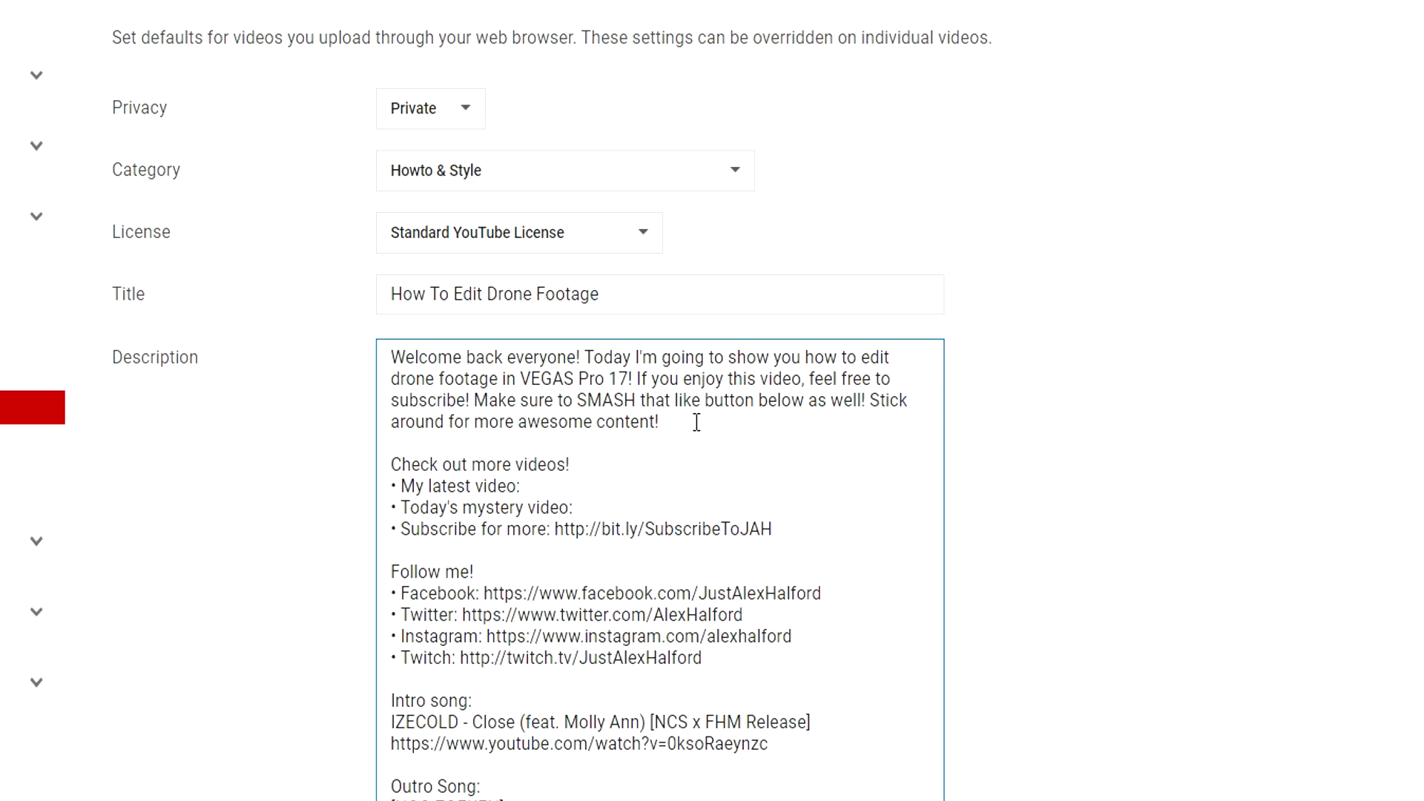
pyautogui.moveTo(676, 423); pyautogui.dragTo(287, 328)
pyautogui.click(553, 380)
pyautogui.click(579, 493)
pyautogui.moveTo(397, 529); pyautogui.dragTo(522, 529)
pyautogui.tripleClick(740, 502)
pyautogui.click(501, 572)
pyautogui.click(703, 658)
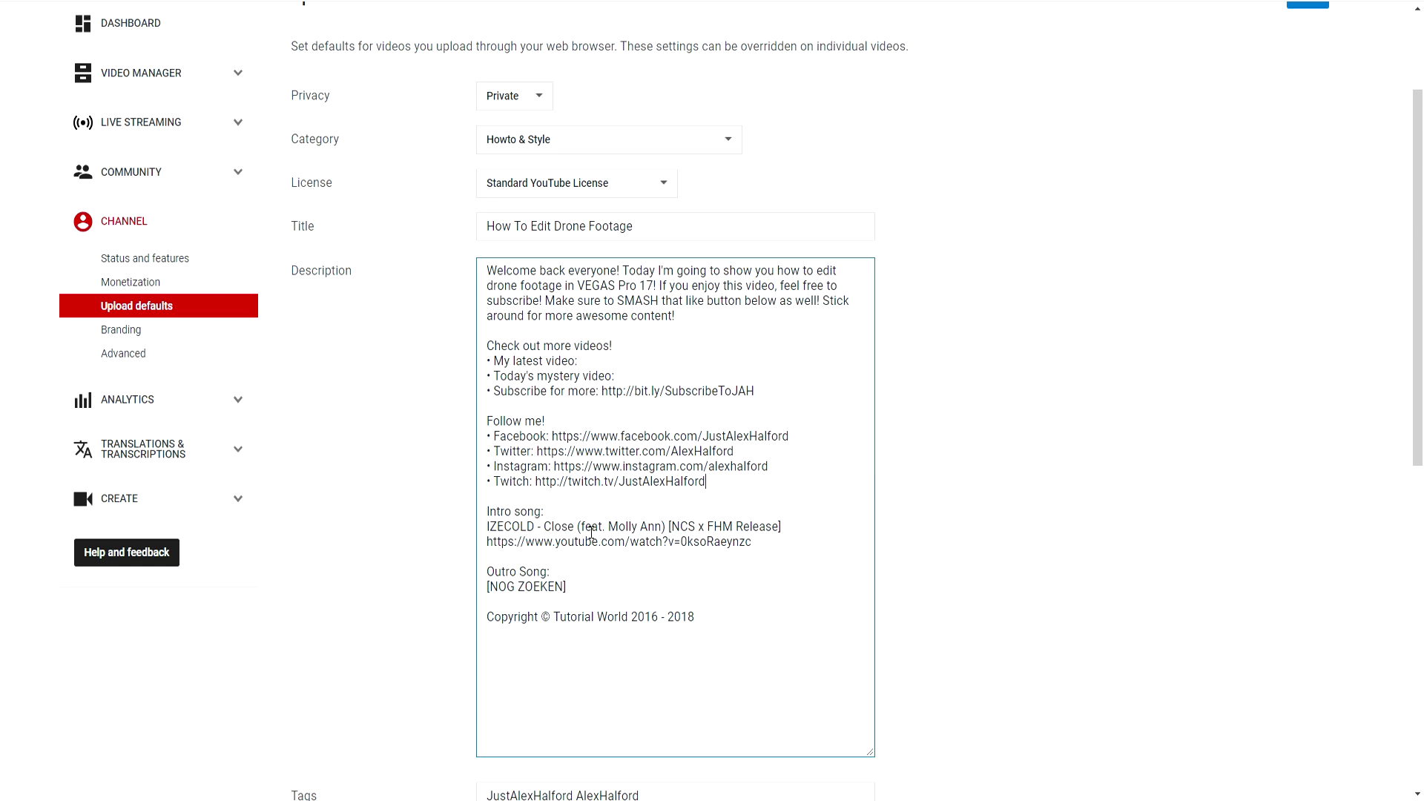
pyautogui.moveTo(522, 542); pyautogui.dragTo(753, 543)
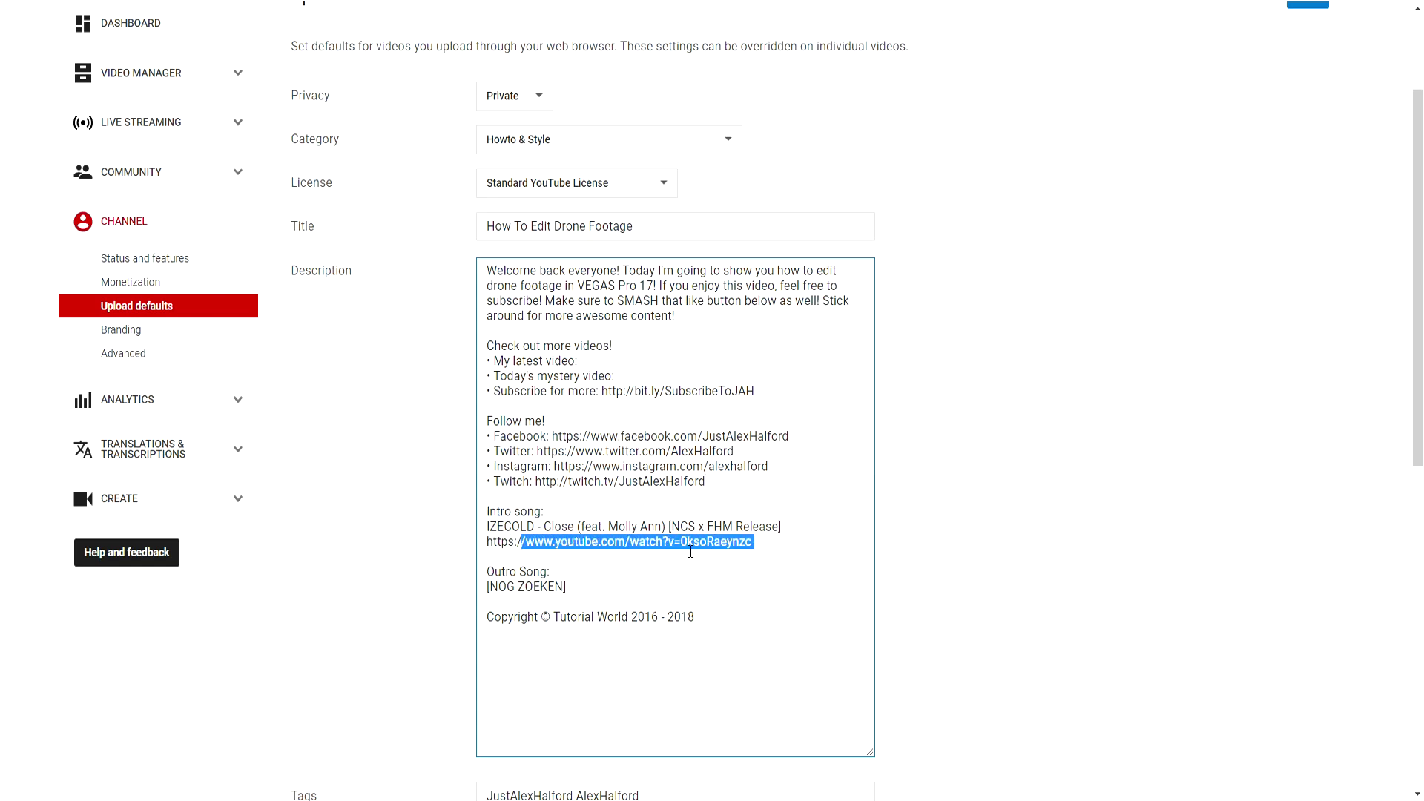
pyautogui.click(670, 545)
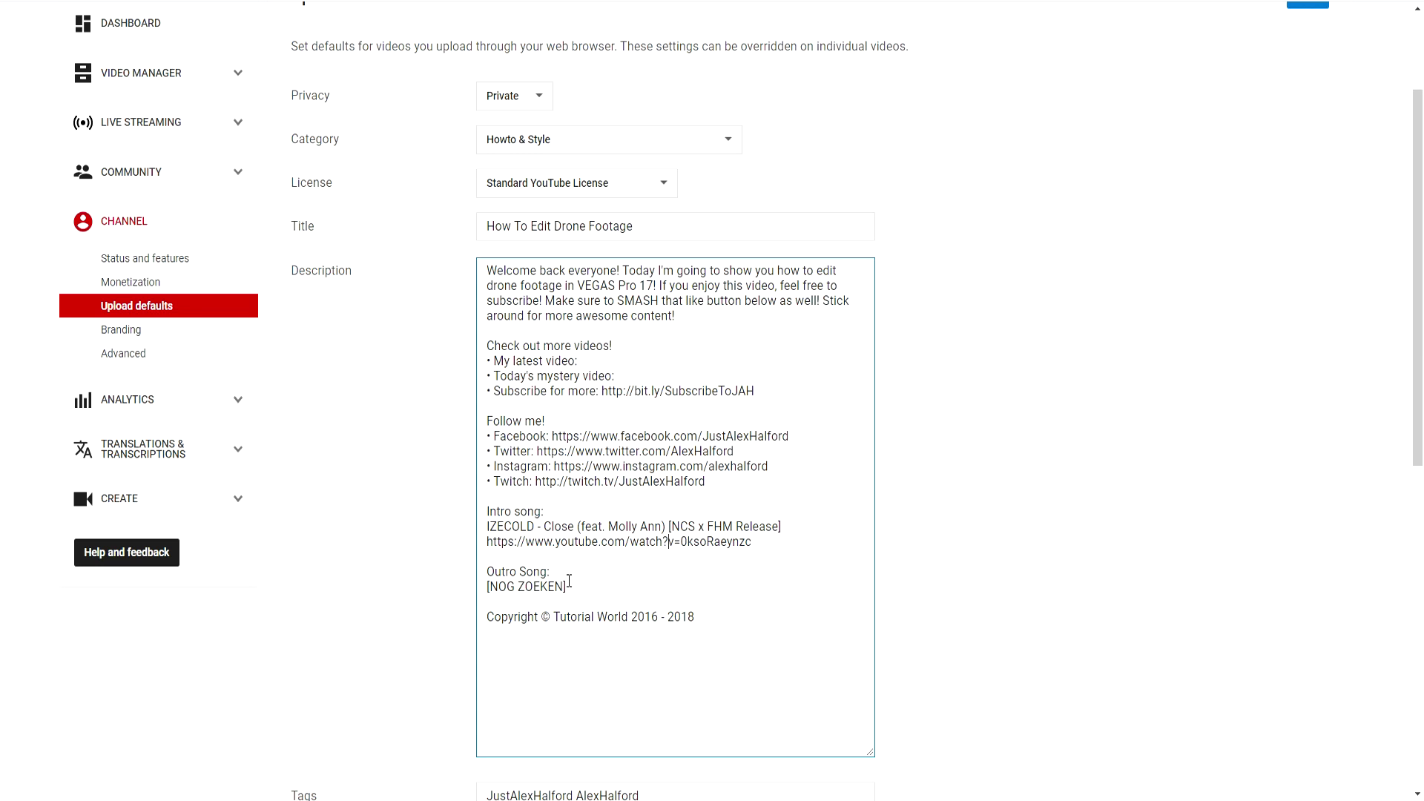
pyautogui.moveTo(567, 587); pyautogui.dragTo(487, 570)
pyautogui.click(387, 598)
pyautogui.moveTo(586, 590); pyautogui.dragTo(474, 592)
pyautogui.click(575, 586)
pyautogui.click(708, 617)
pyautogui.scroll(-4, 703, 586)
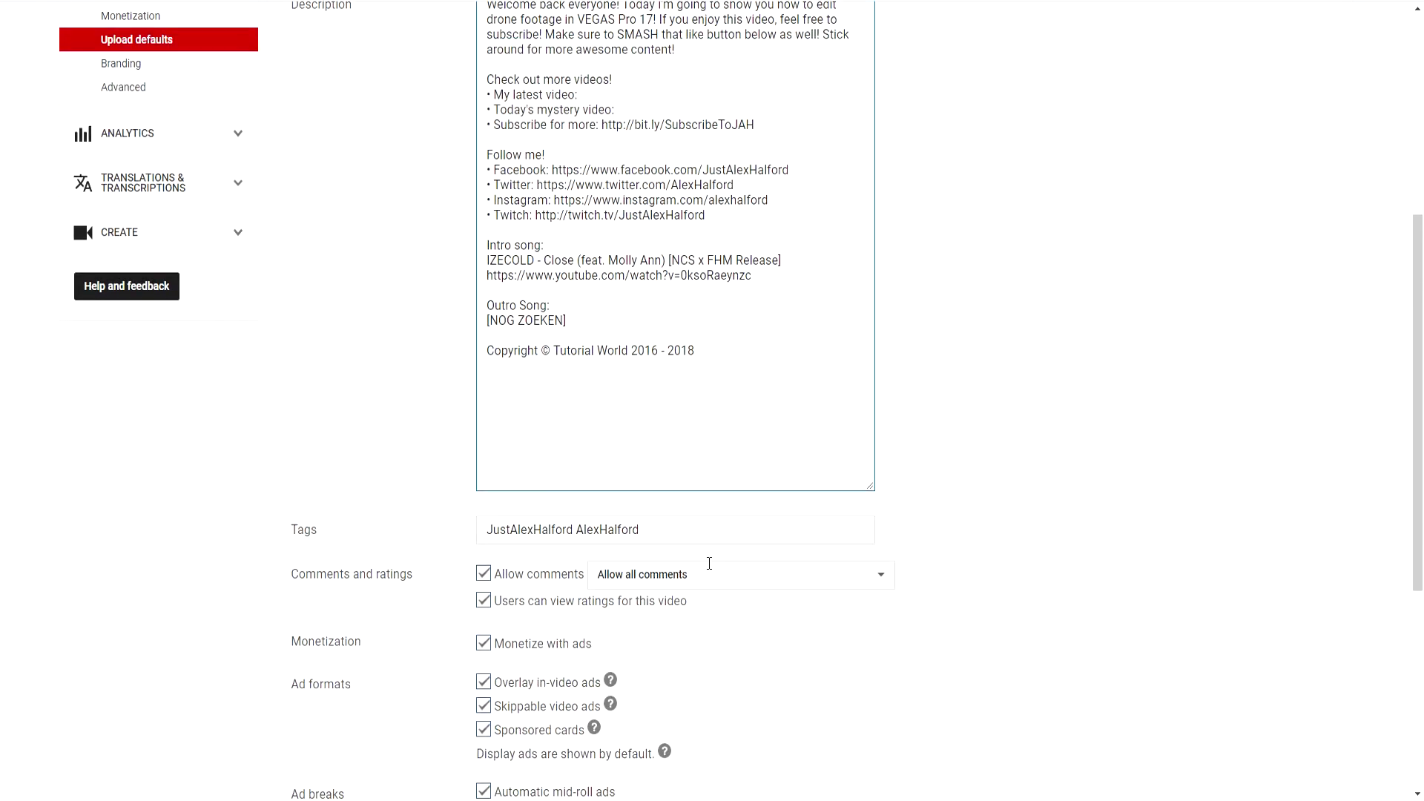
# Replace the default tags with vegas pro, vegas pro 17, edit drone footage, drones, flying drone, editing, video, how to, tech
pyautogui.click(658, 528)
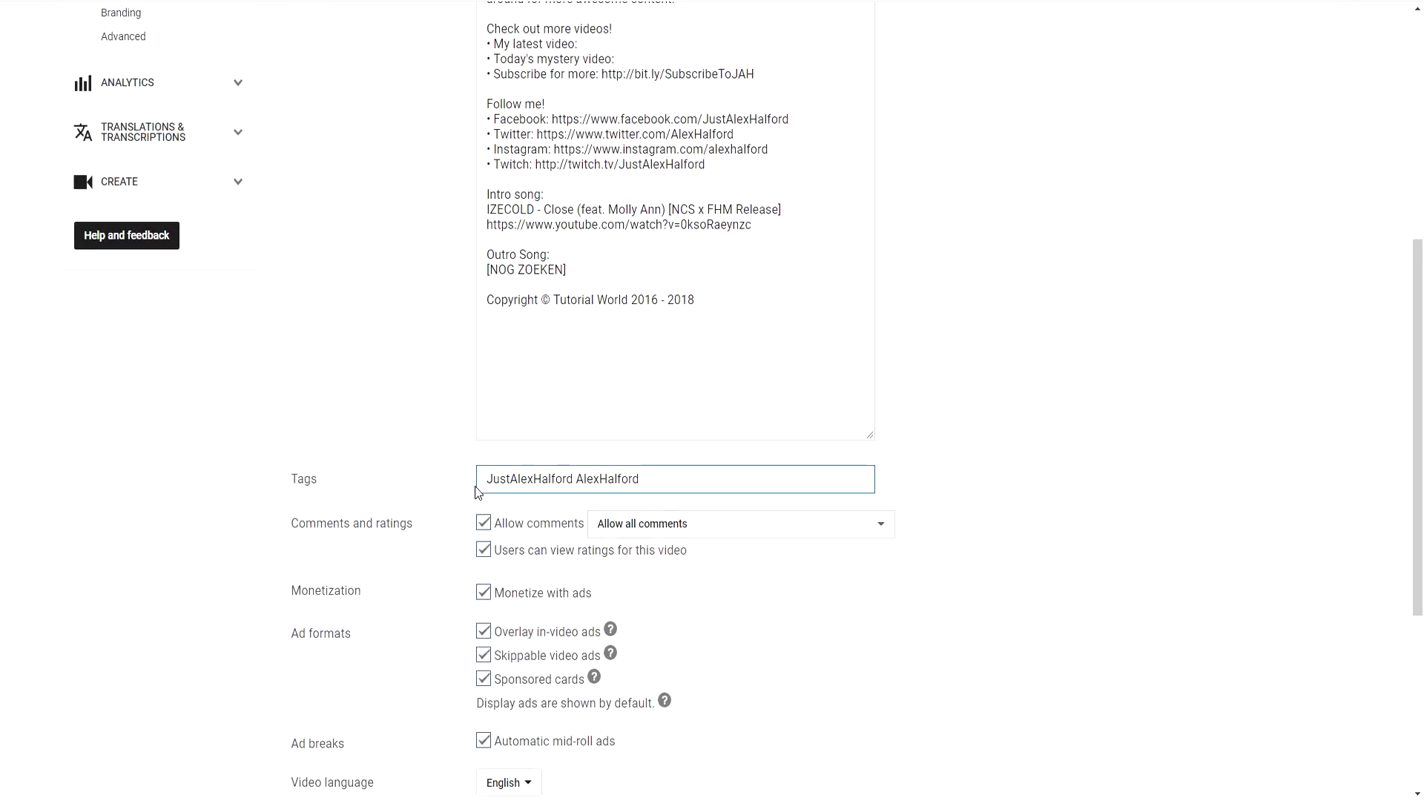
pyautogui.moveTo(710, 480); pyautogui.dragTo(288, 460)
pyautogui.click(376, 461)
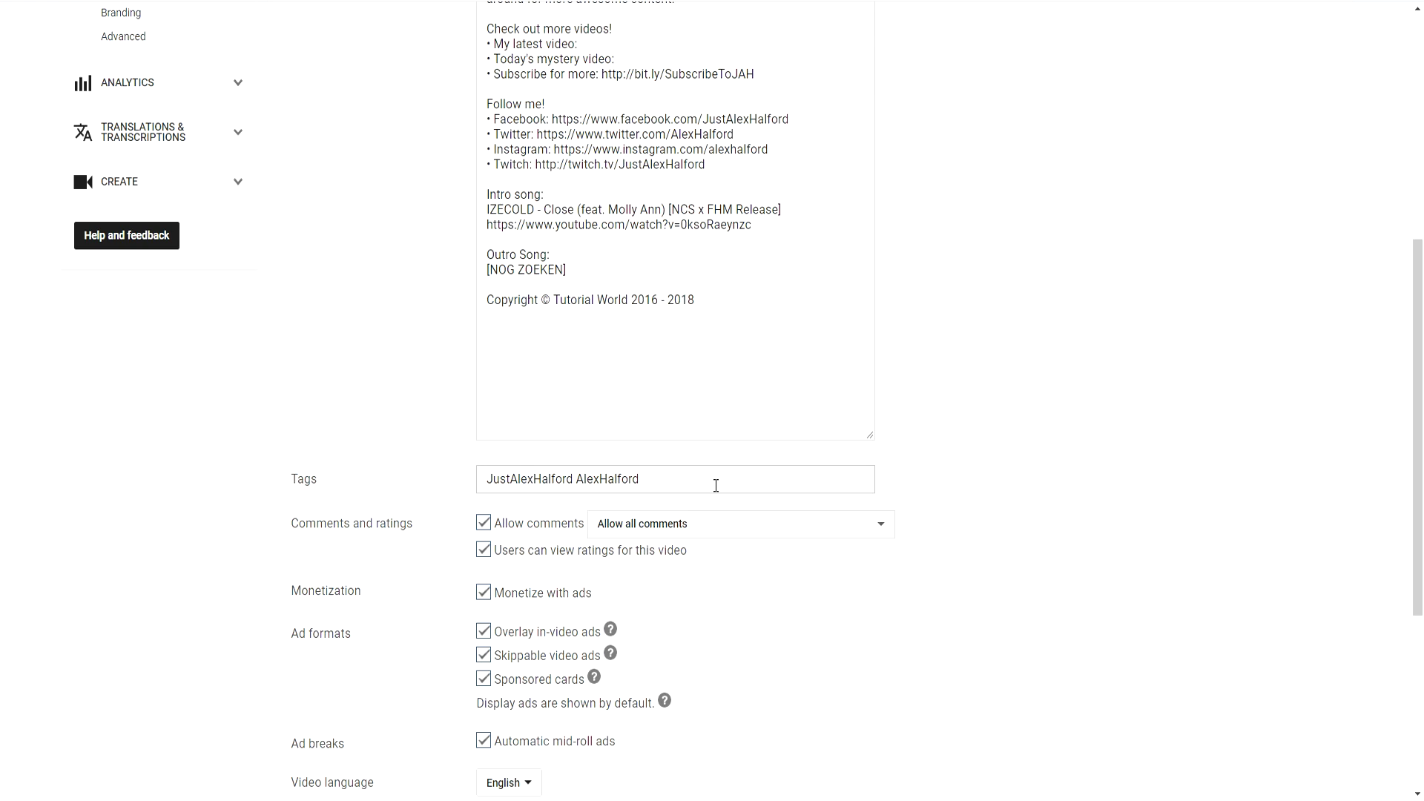
pyautogui.moveTo(715, 486); pyautogui.dragTo(11, 402)
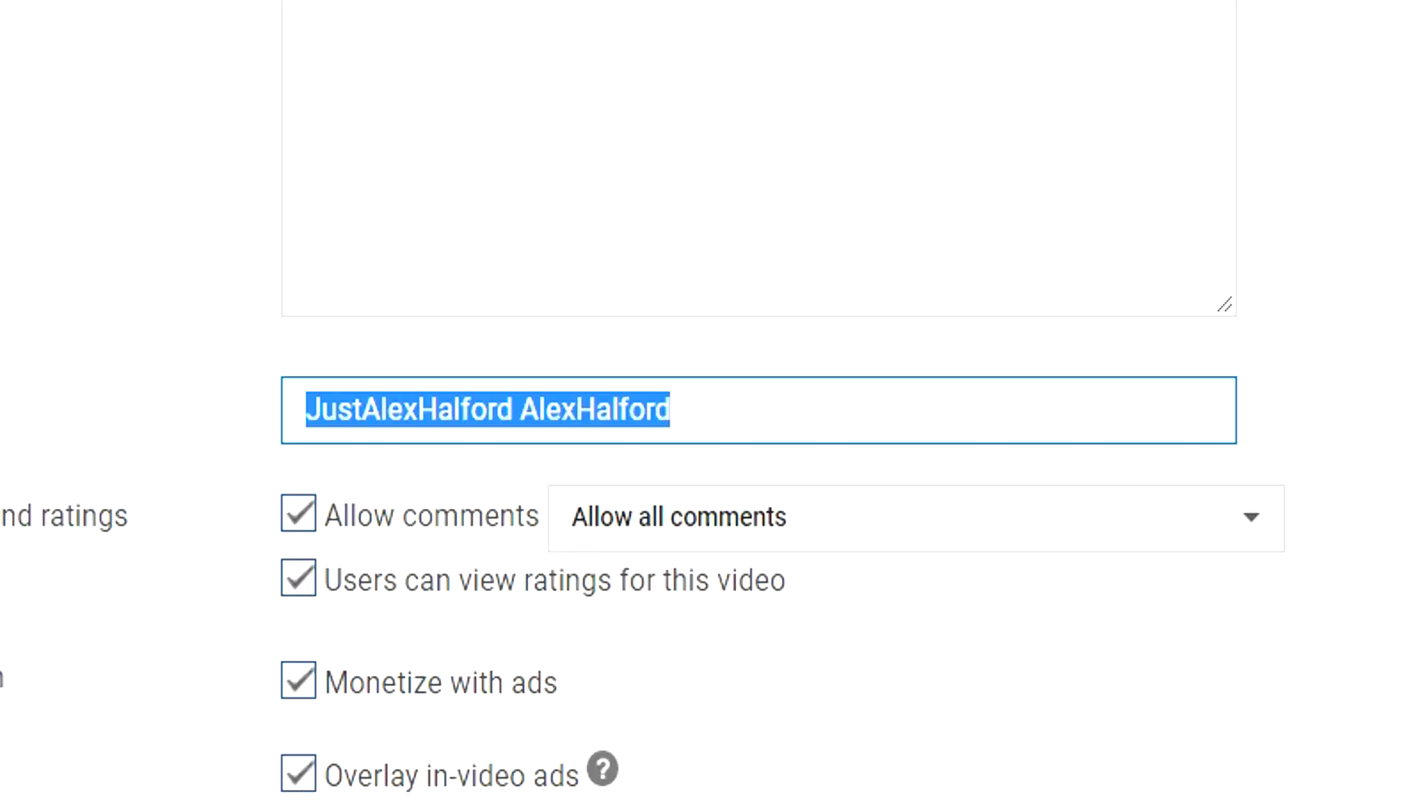
pyautogui.write('vegas pro')
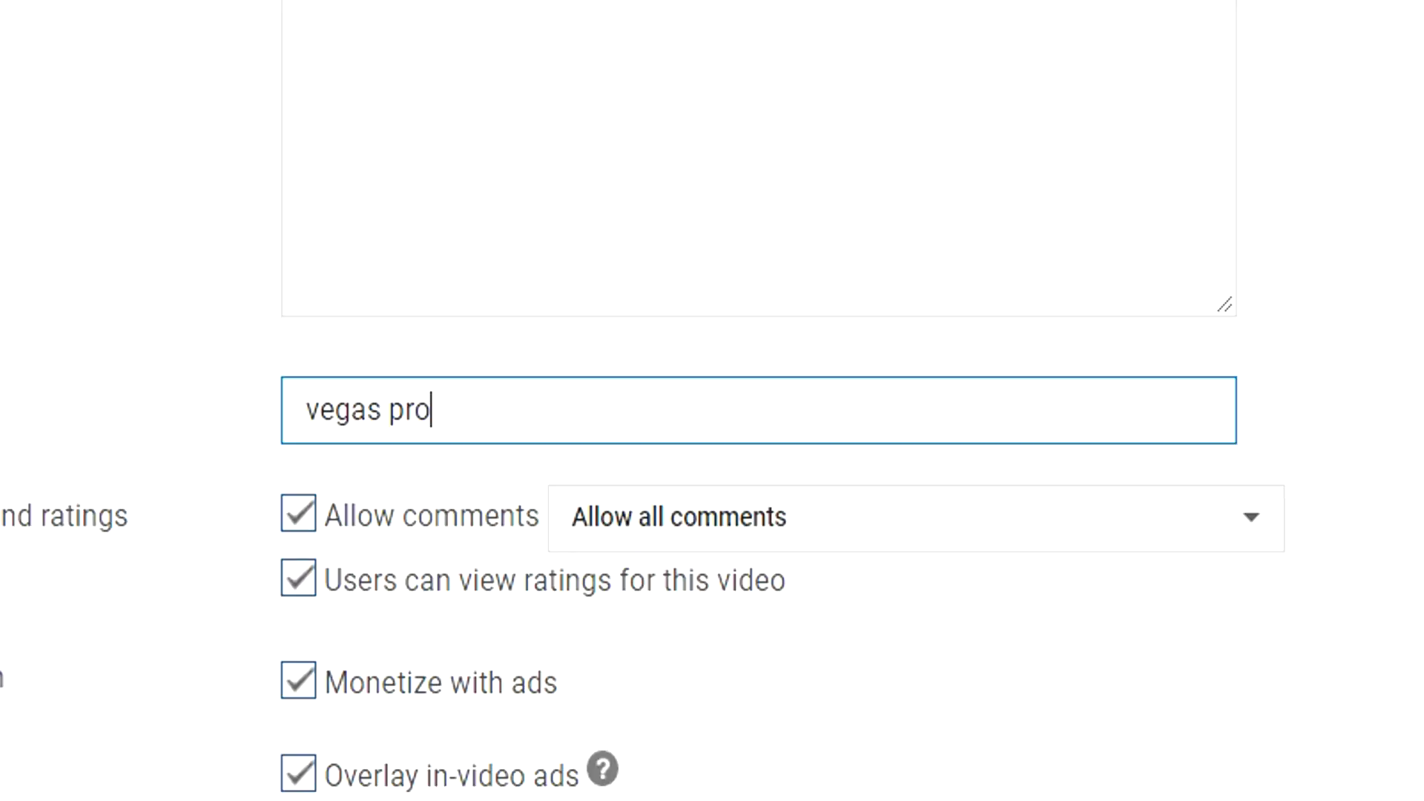
pyautogui.write(', vegas pro')
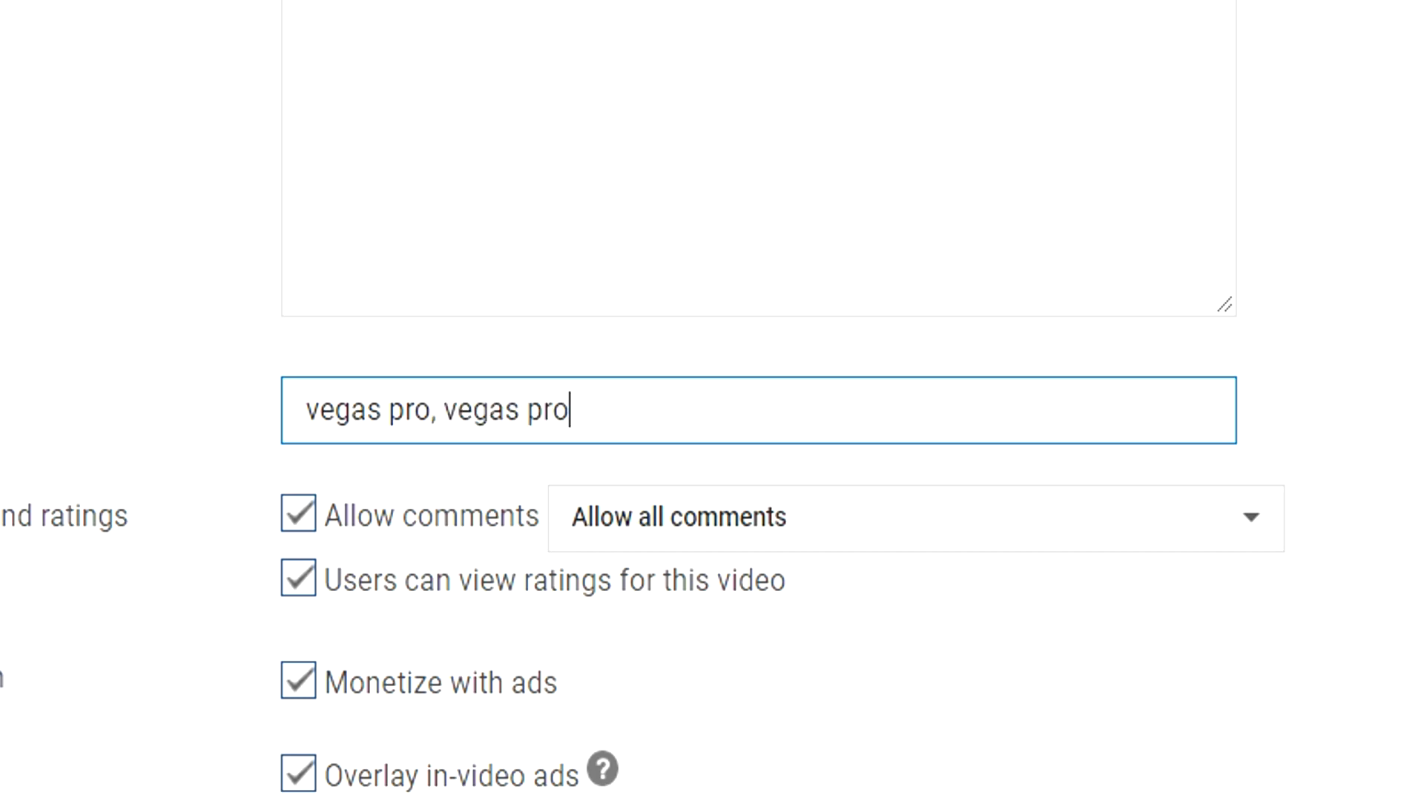
pyautogui.write(' 17, edit d')
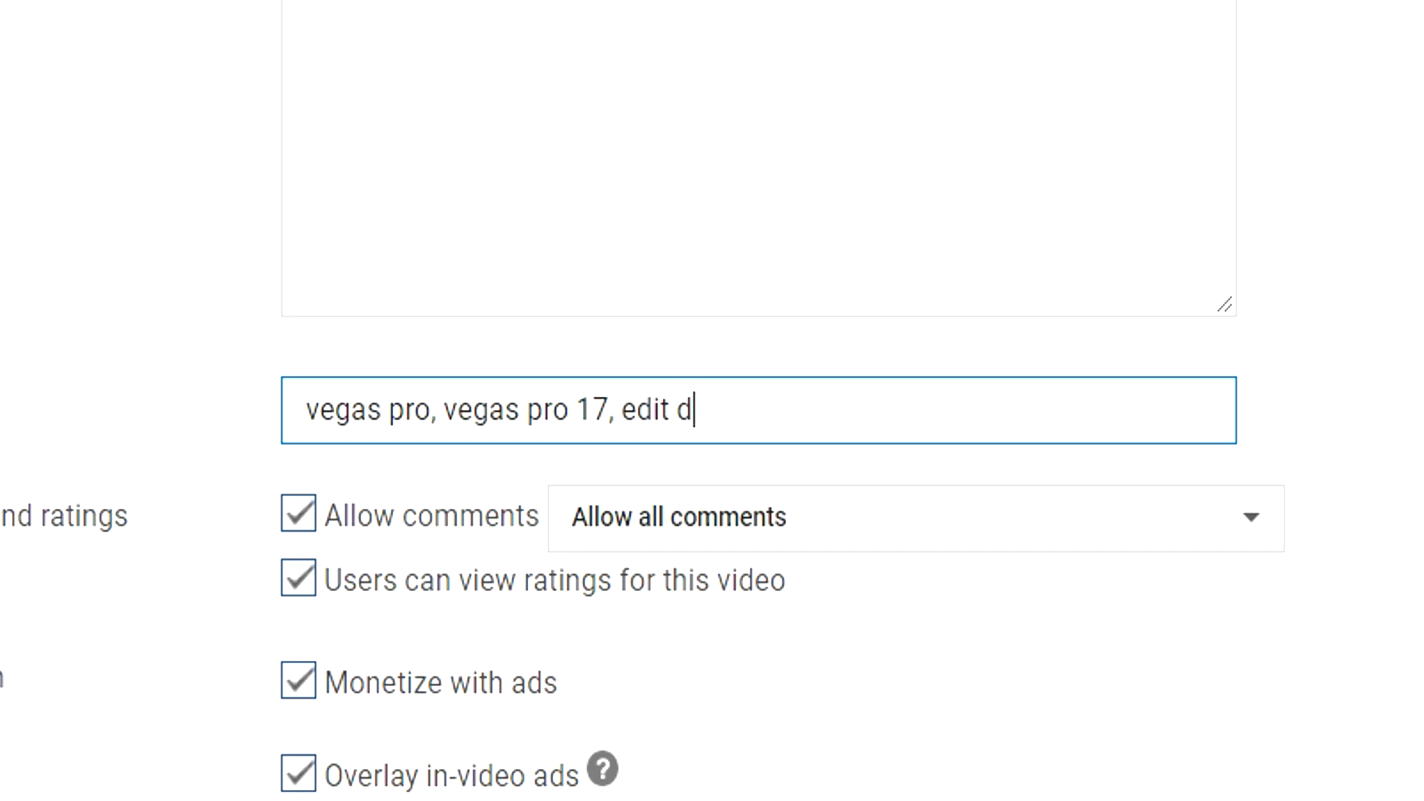
pyautogui.write('rone footage, d')
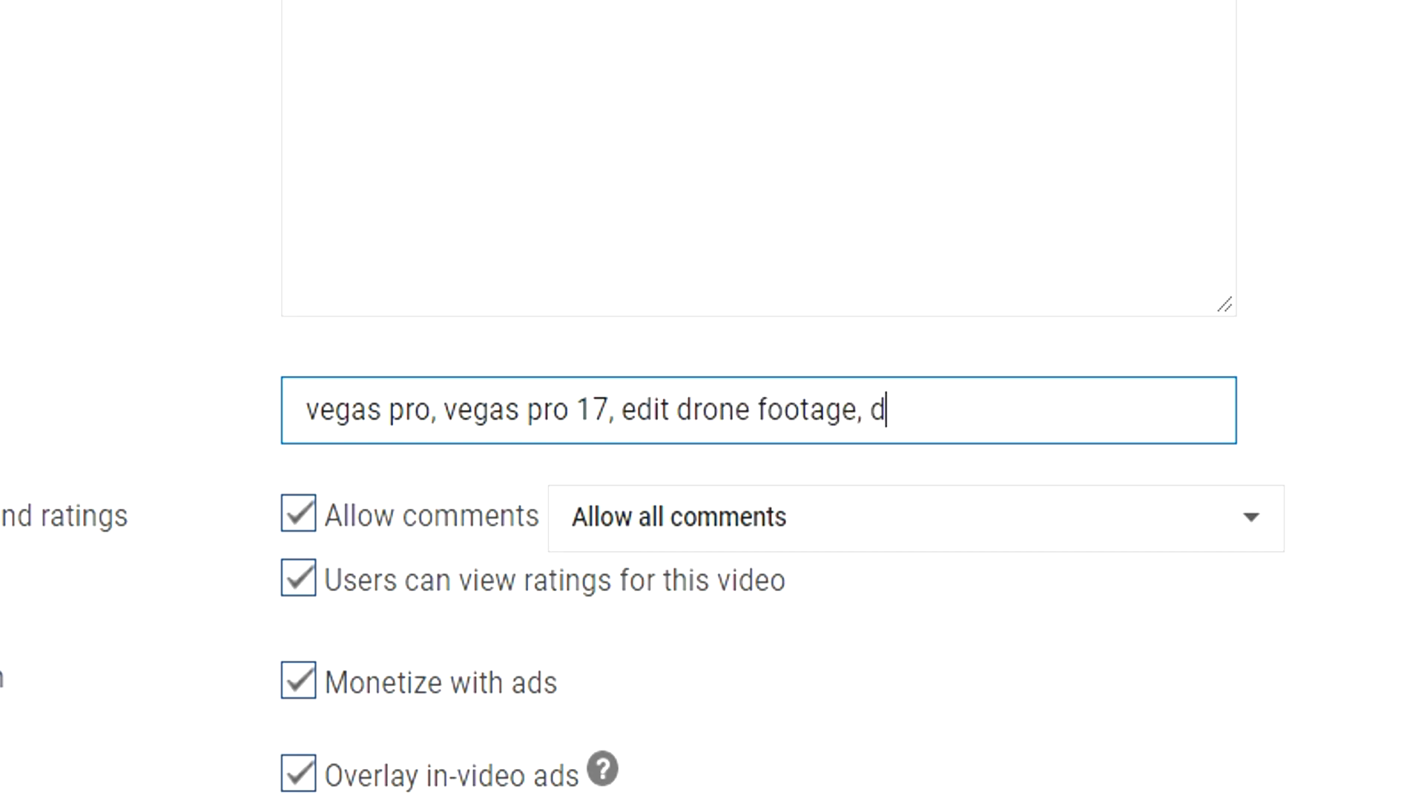
pyautogui.write('rone footage, drone')
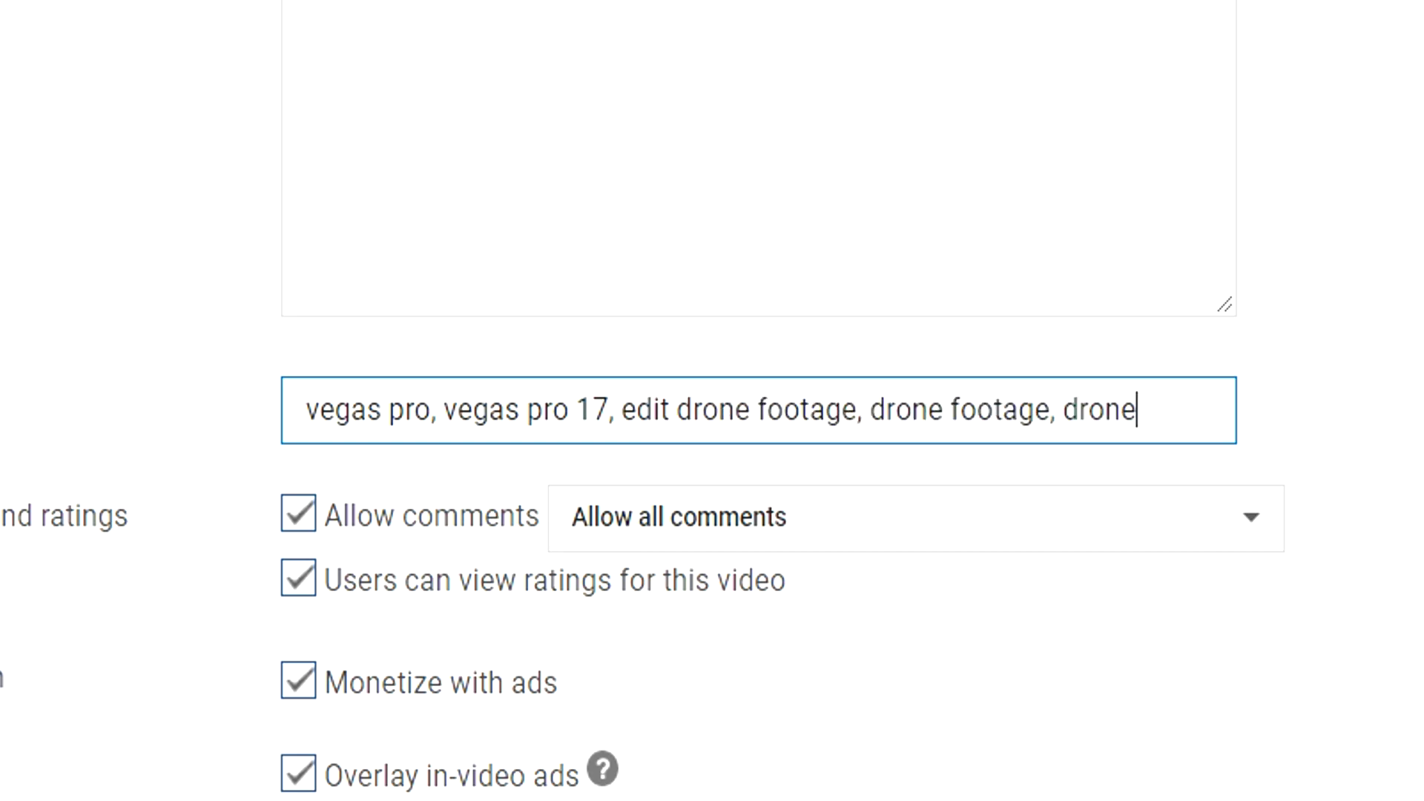
pyautogui.write('s, flying d')
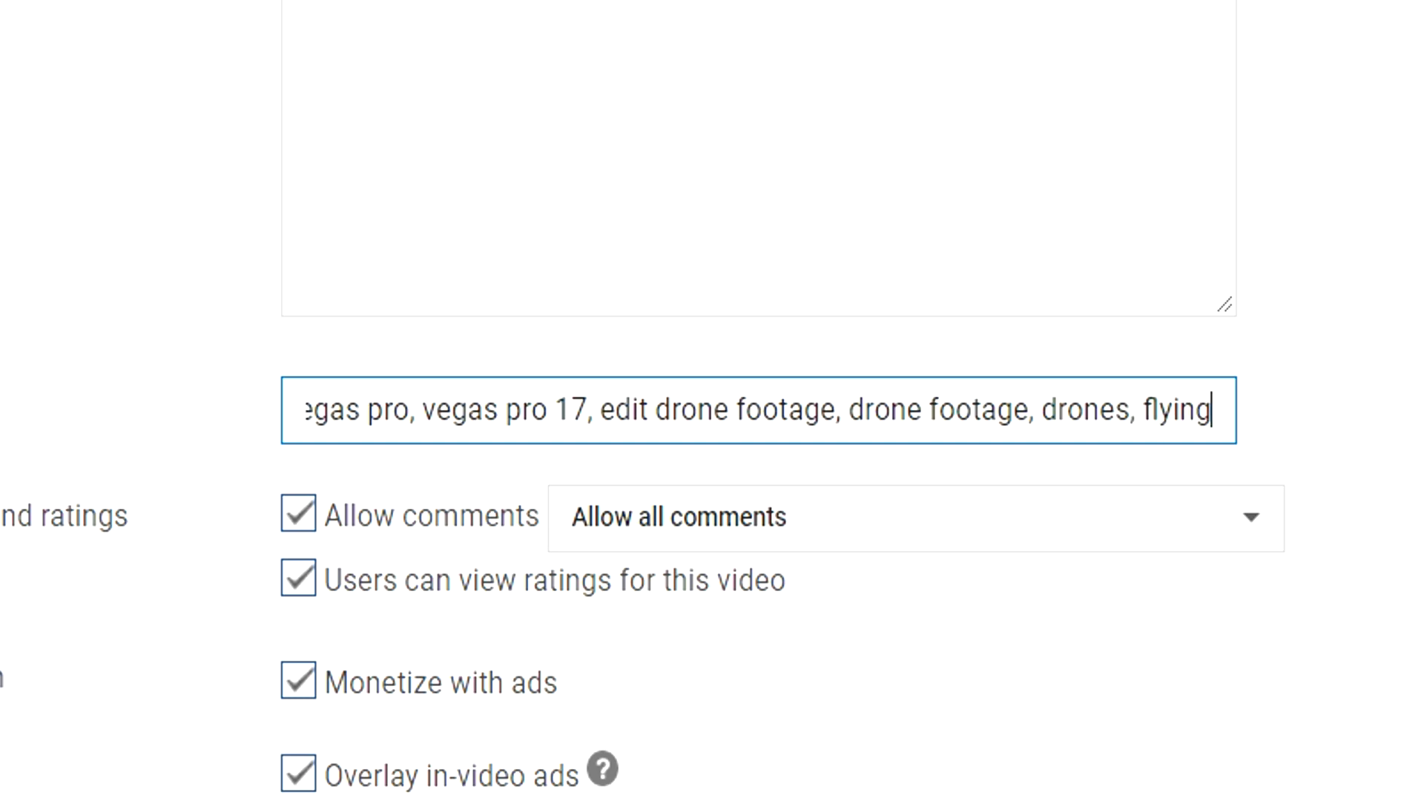
pyautogui.write('rone, editing,')
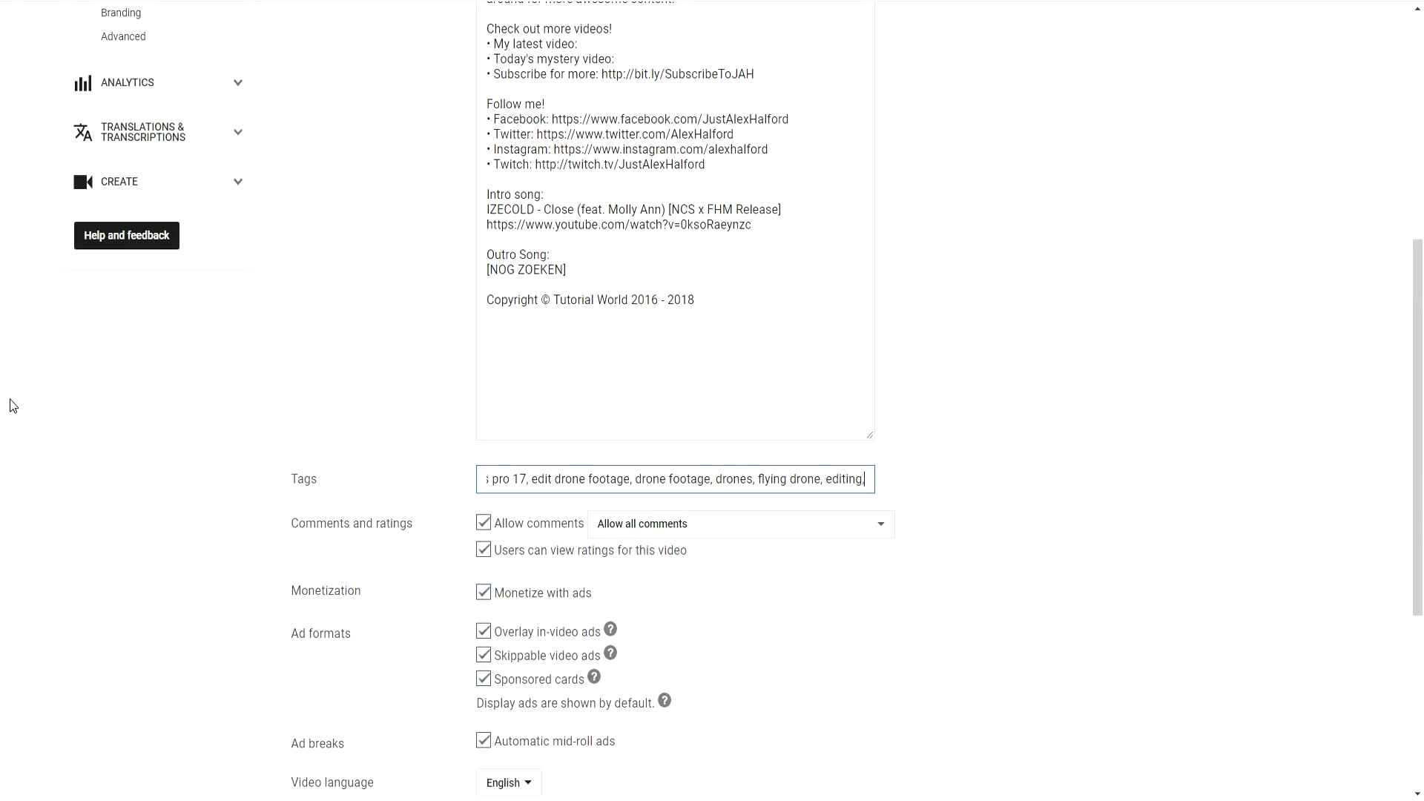
pyautogui.write(' video, how to, tech')
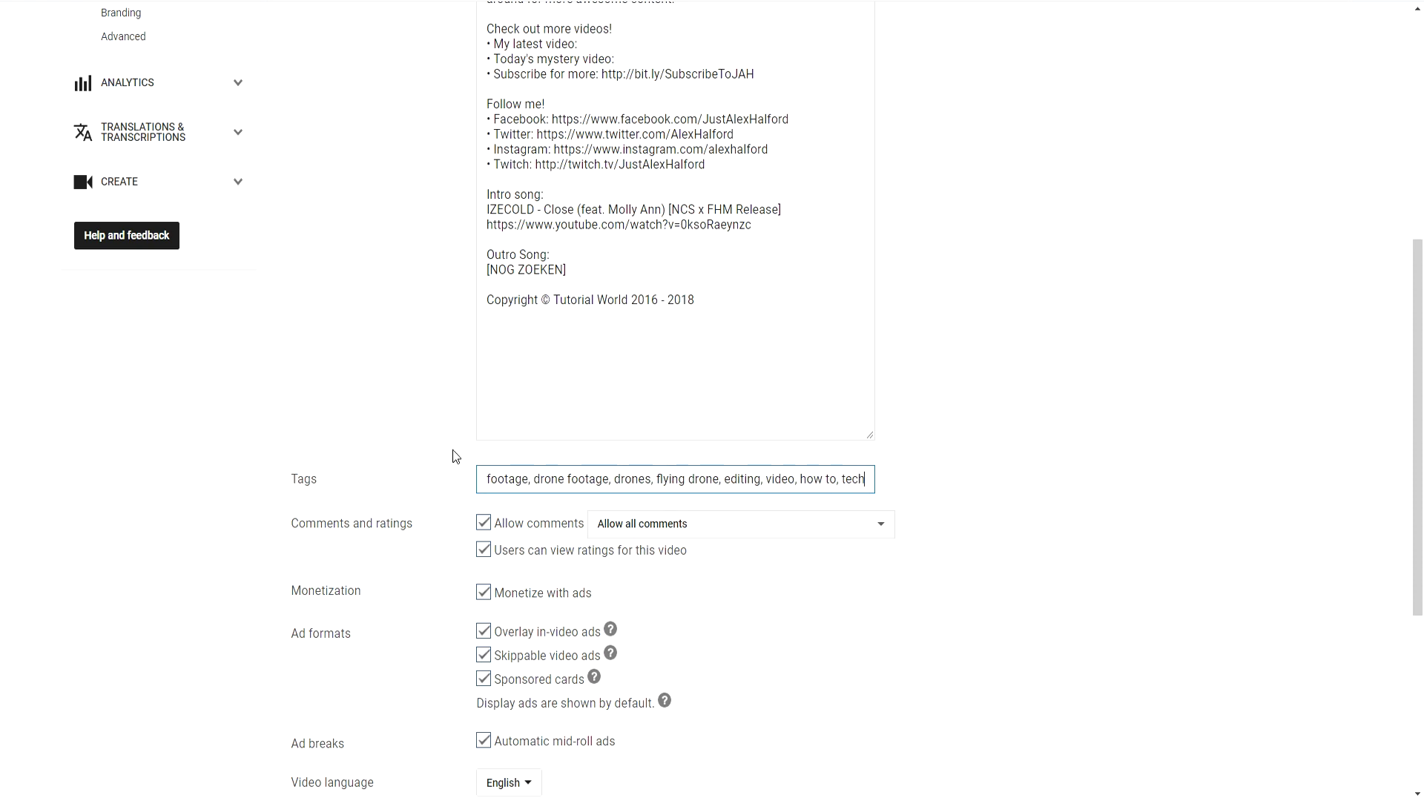
pyautogui.scroll(-3, 498, 465)
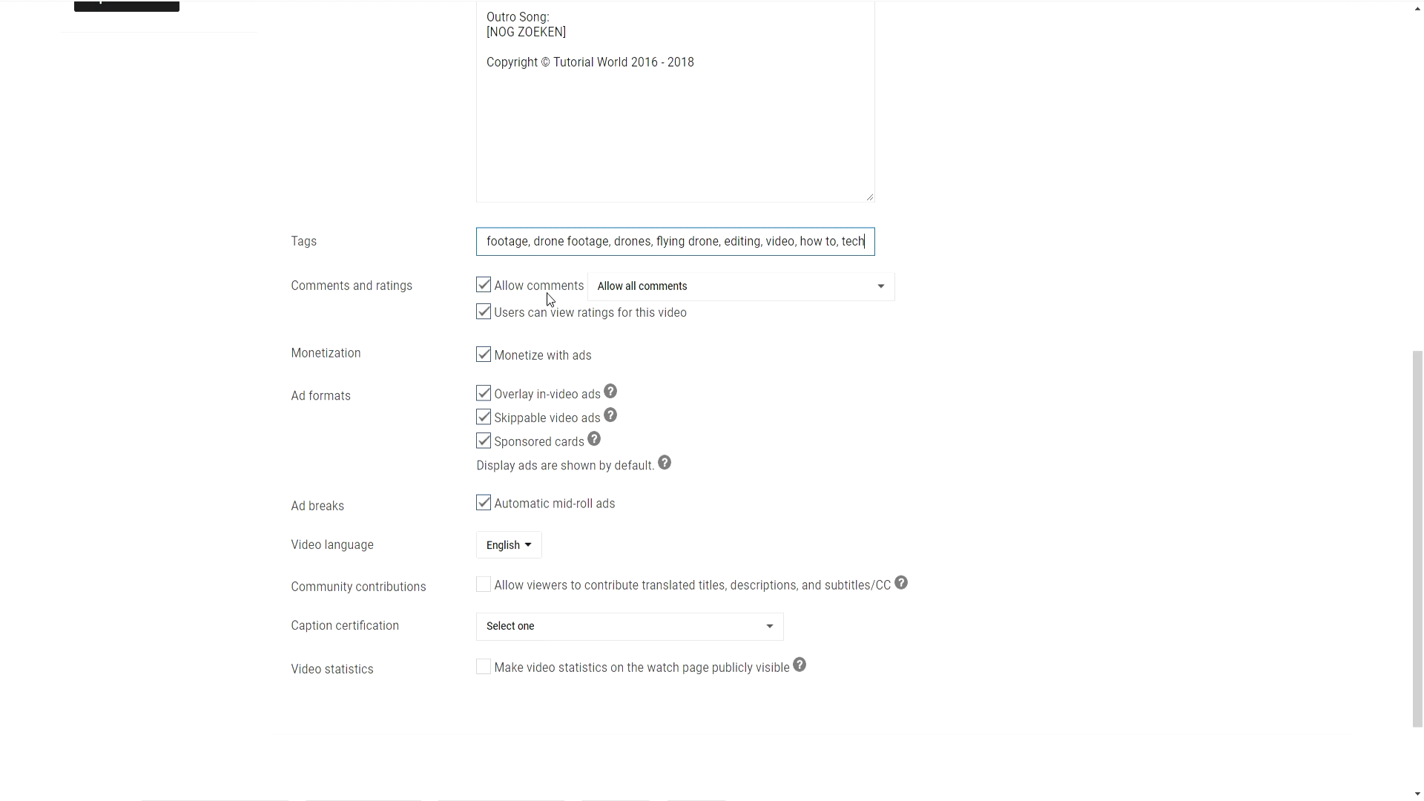
pyautogui.click(626, 288)
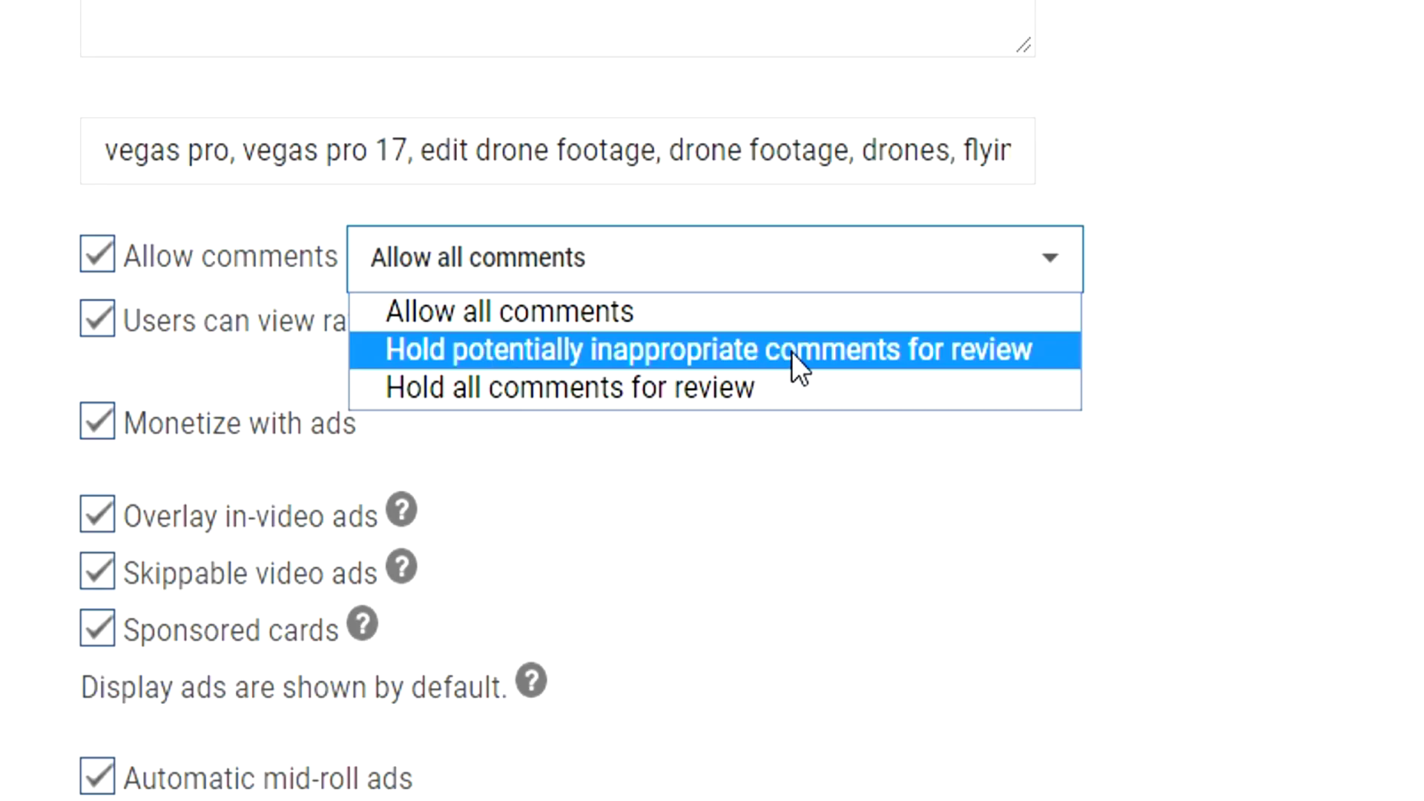
pyautogui.click(209, 374)
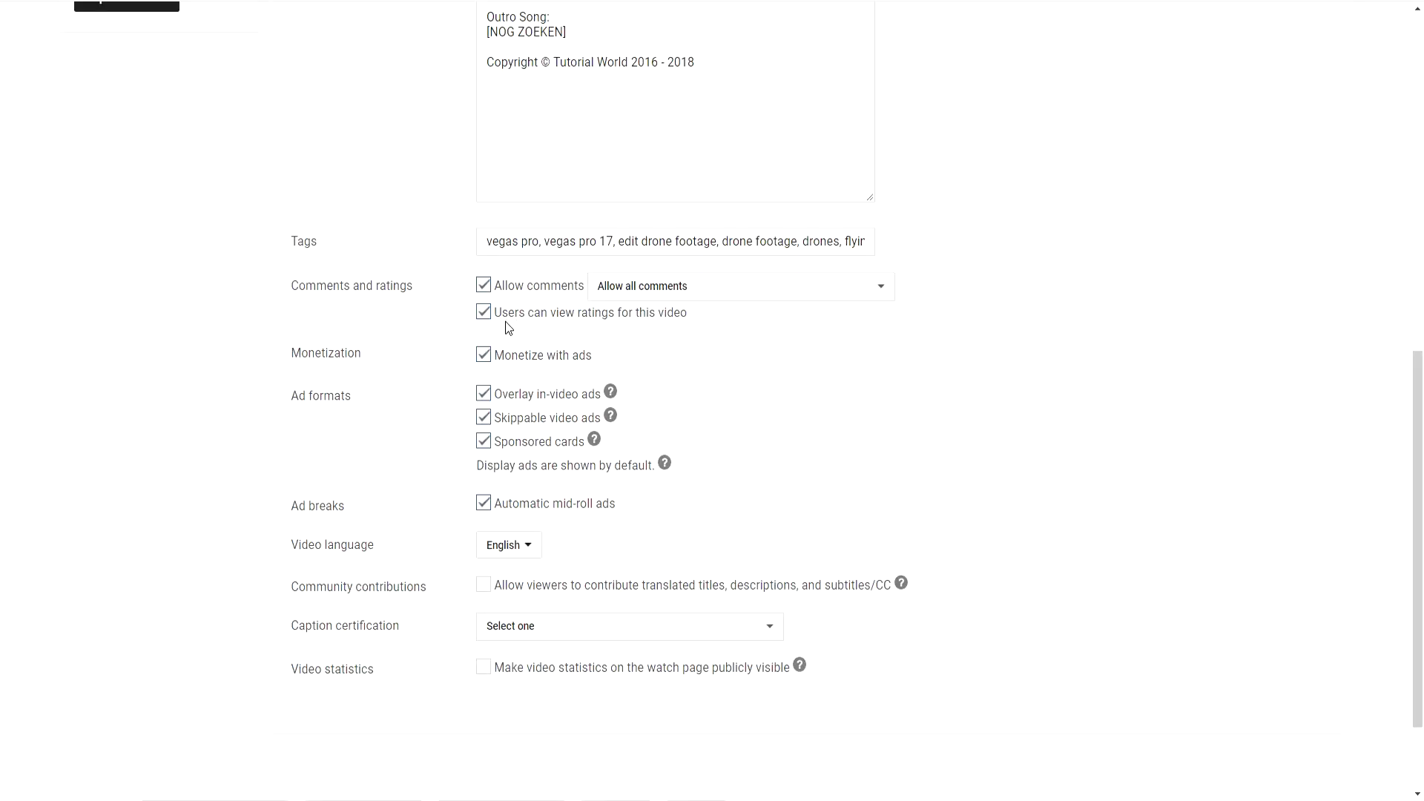
pyautogui.click(483, 314)
pyautogui.click(482, 315)
pyautogui.scroll(-2, 433, 349)
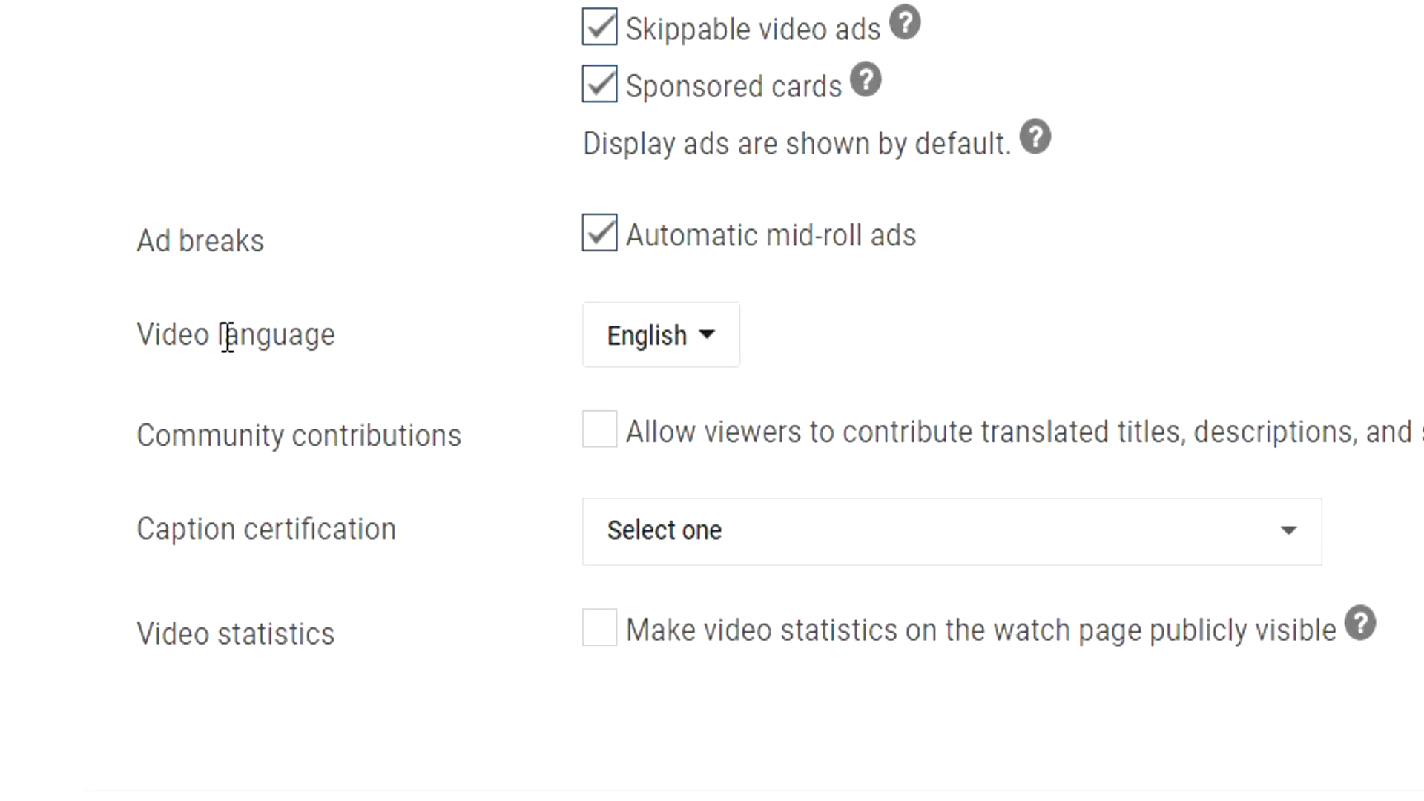
pyautogui.click(726, 355)
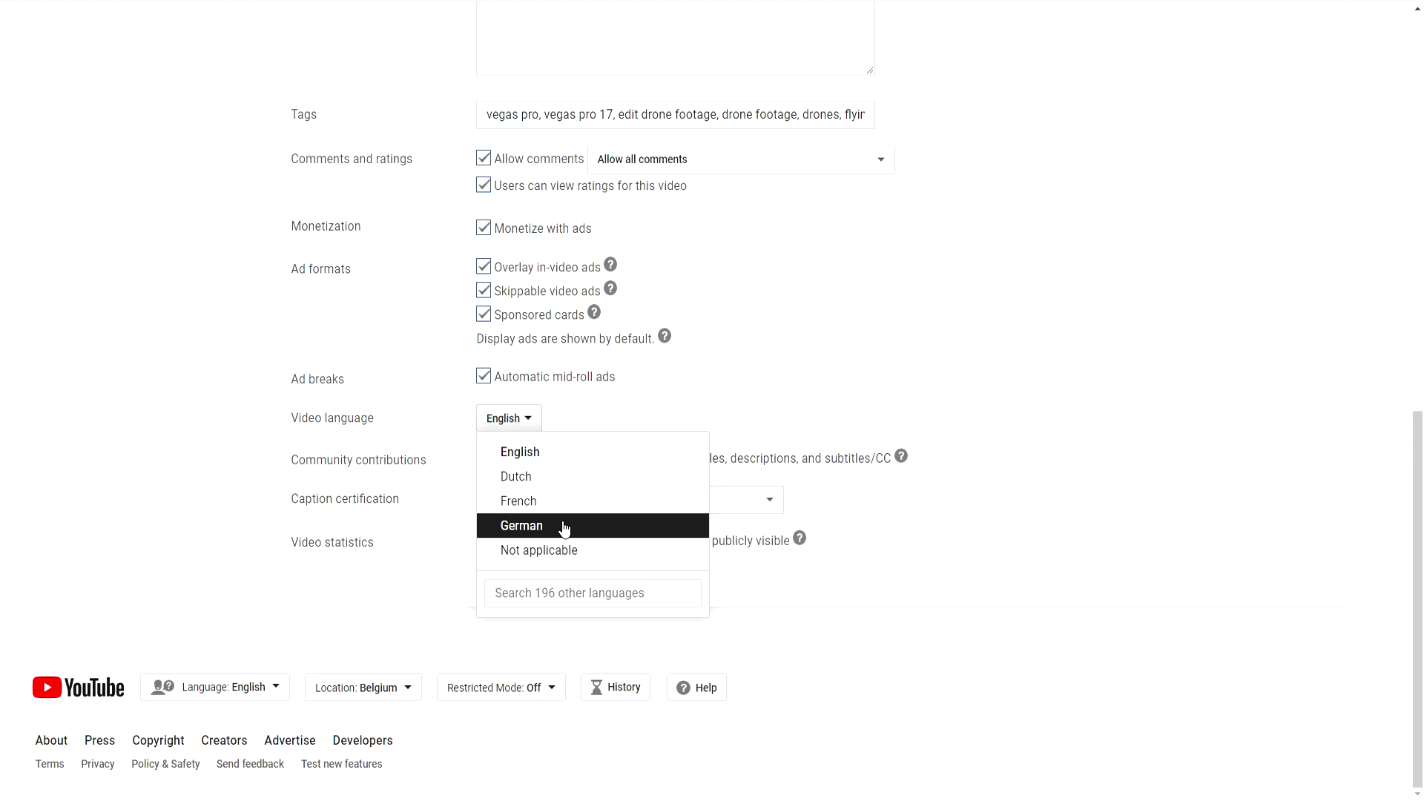
pyautogui.click(429, 443)
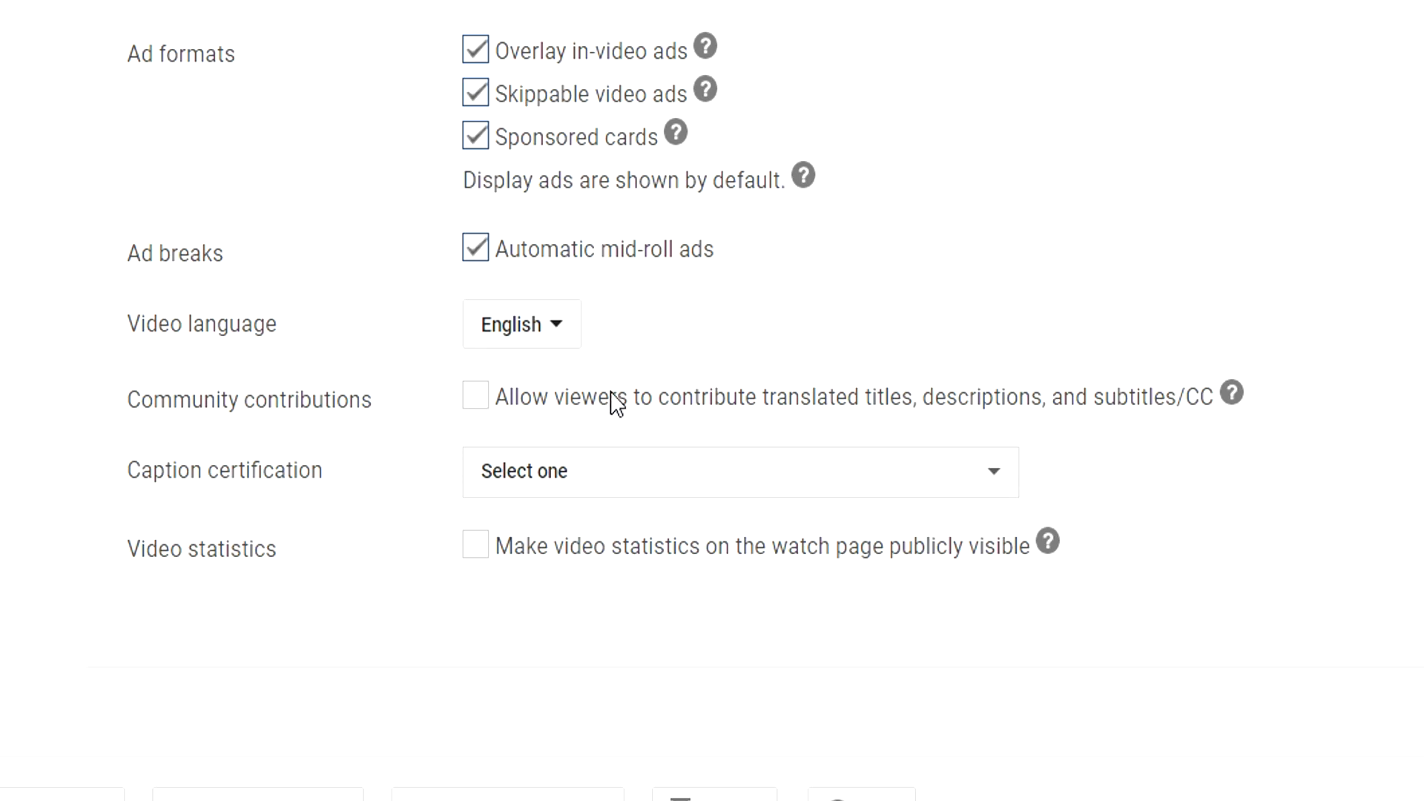
# Allow community contributions of translated titles and subtitles, leaving caption certification unchanged
pyautogui.click(476, 401)
pyautogui.click(511, 502)
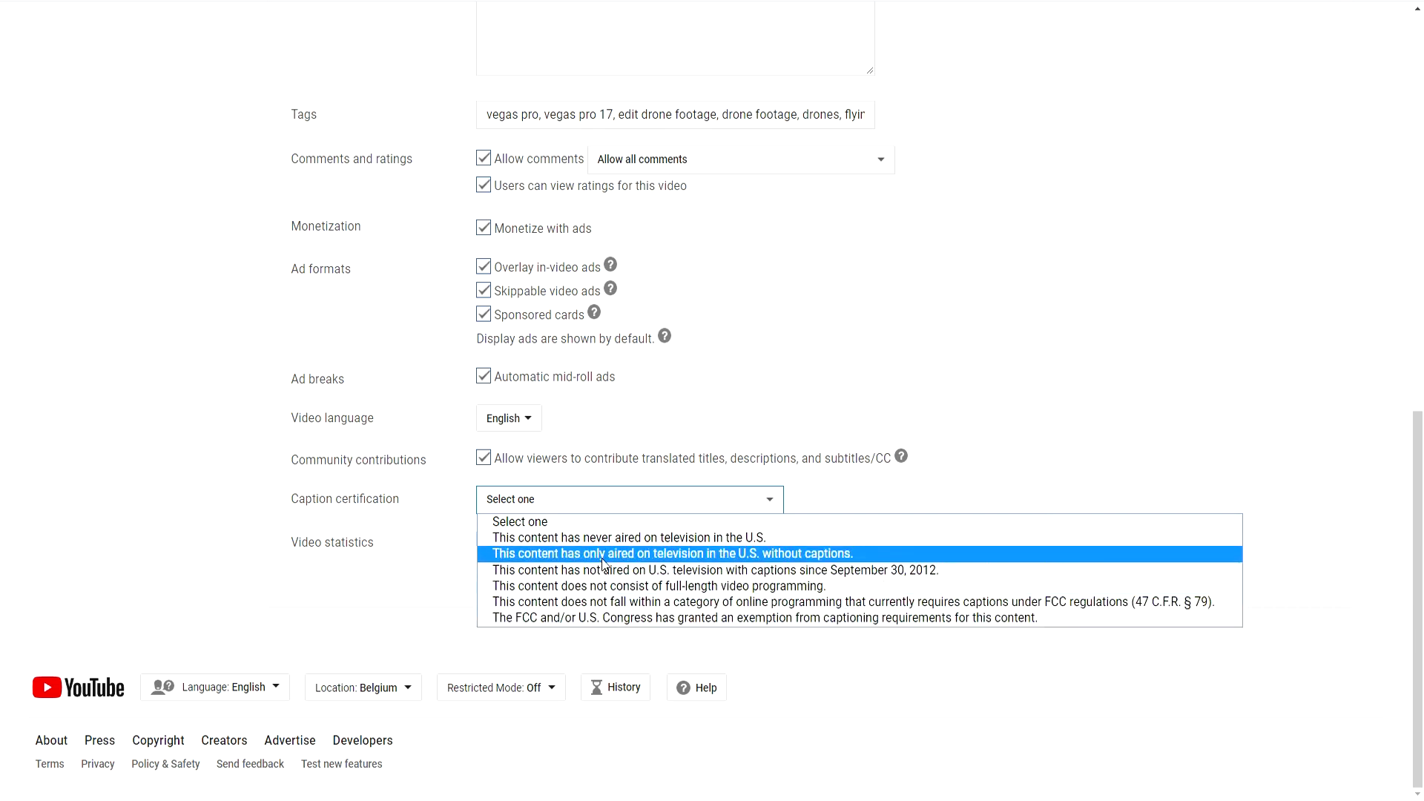
pyautogui.click(376, 573)
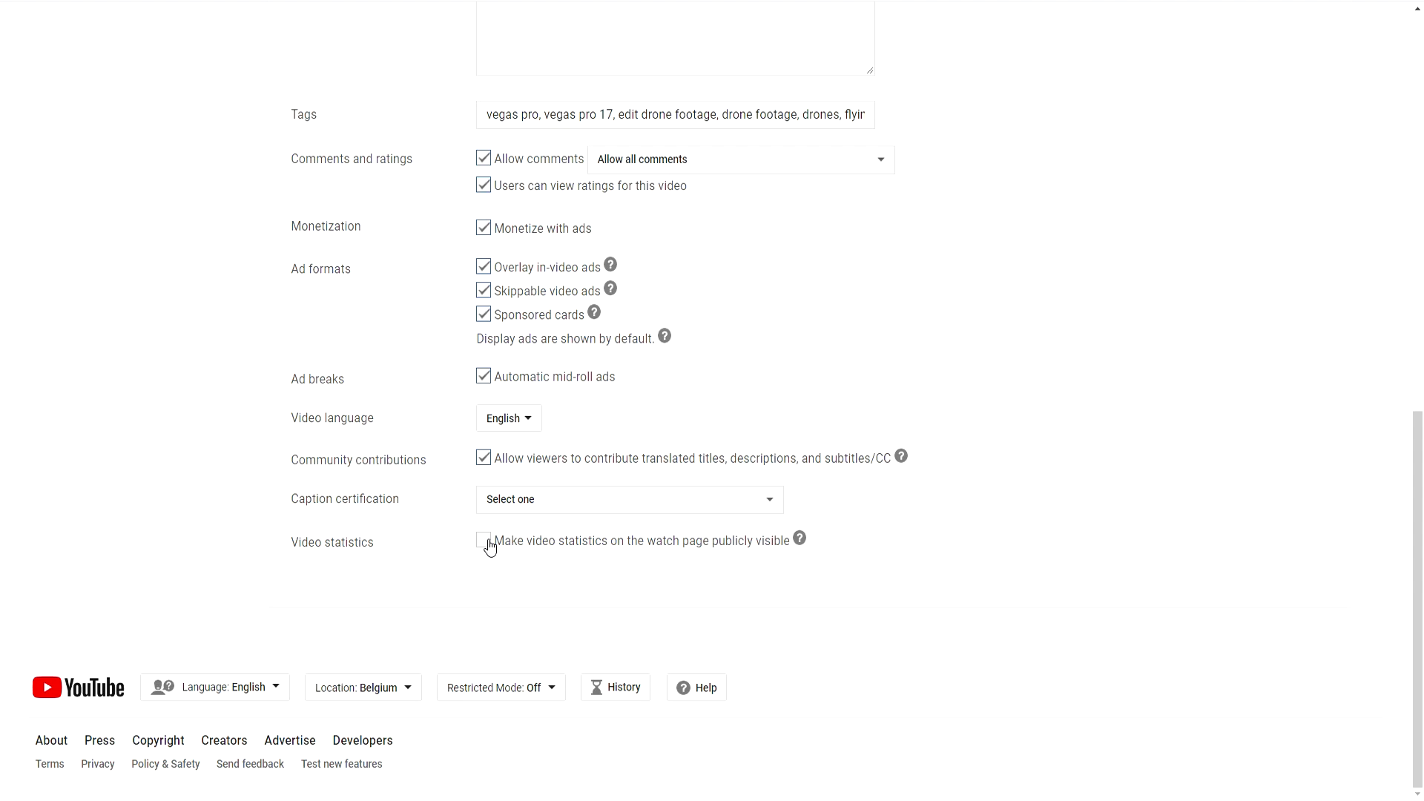
pyautogui.scroll(10, 544, 512)
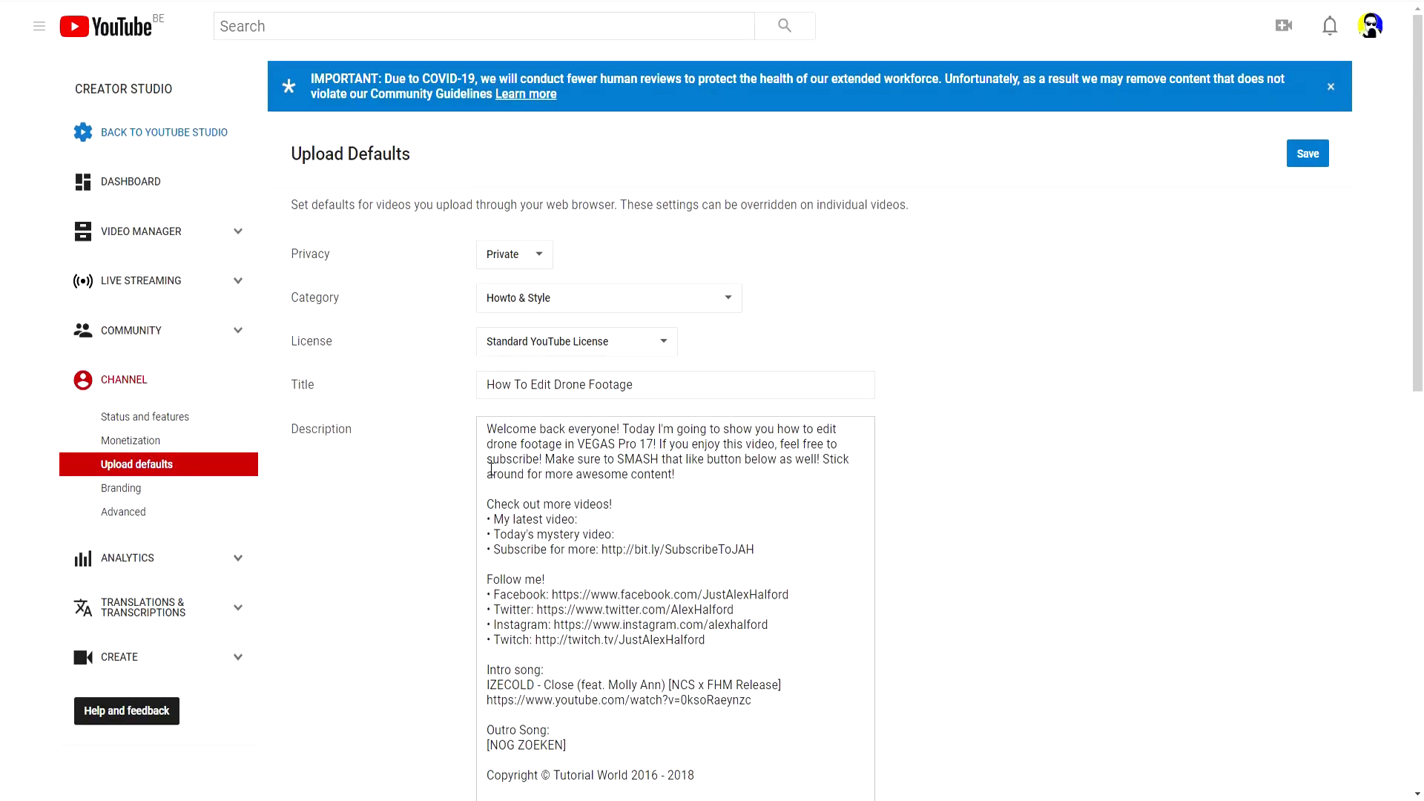
# Delete the default upload title and select all of the default description text
pyautogui.moveTo(669, 392); pyautogui.dragTo(311, 371)
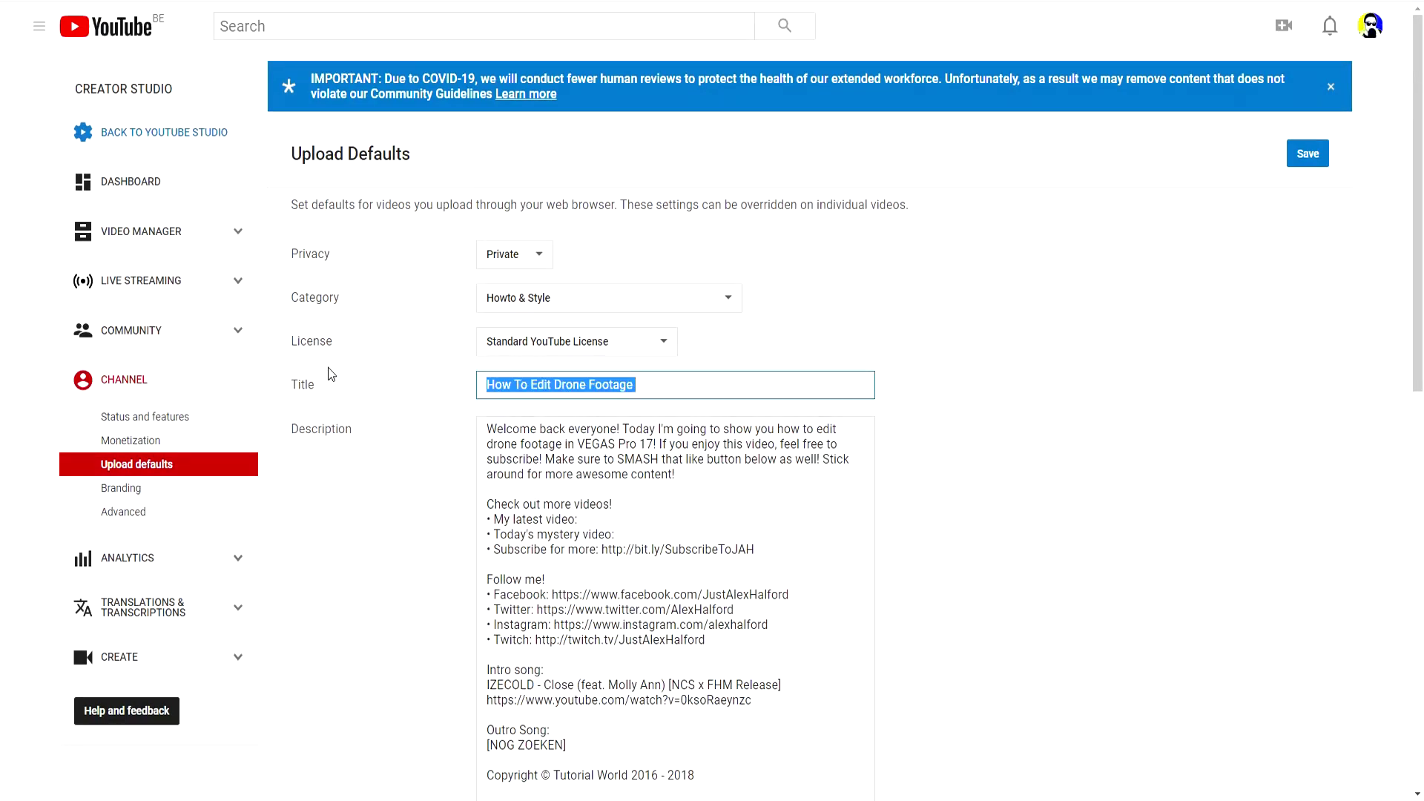
pyautogui.press('BackSpace')
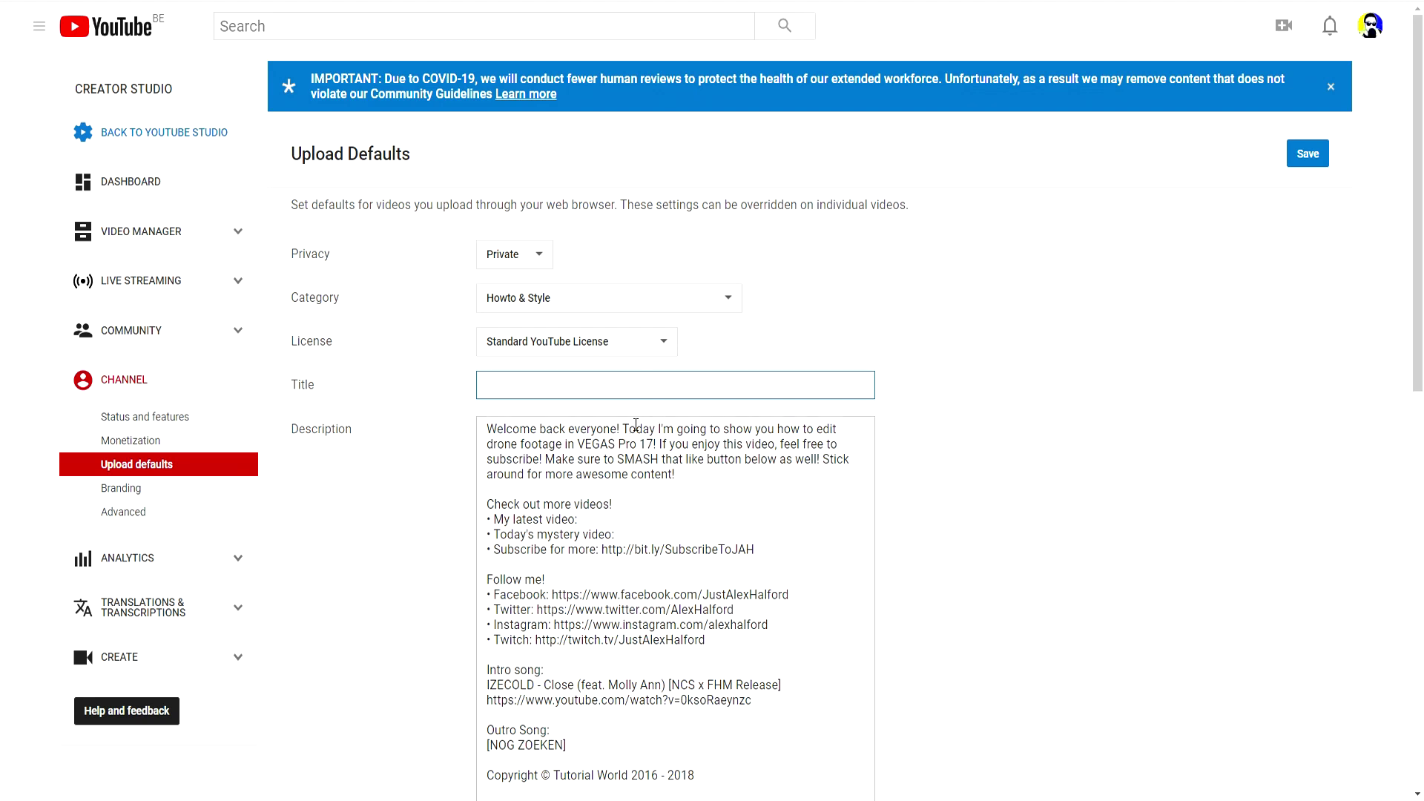
pyautogui.click(638, 432)
pyautogui.hotkey('ctrl', 'a')
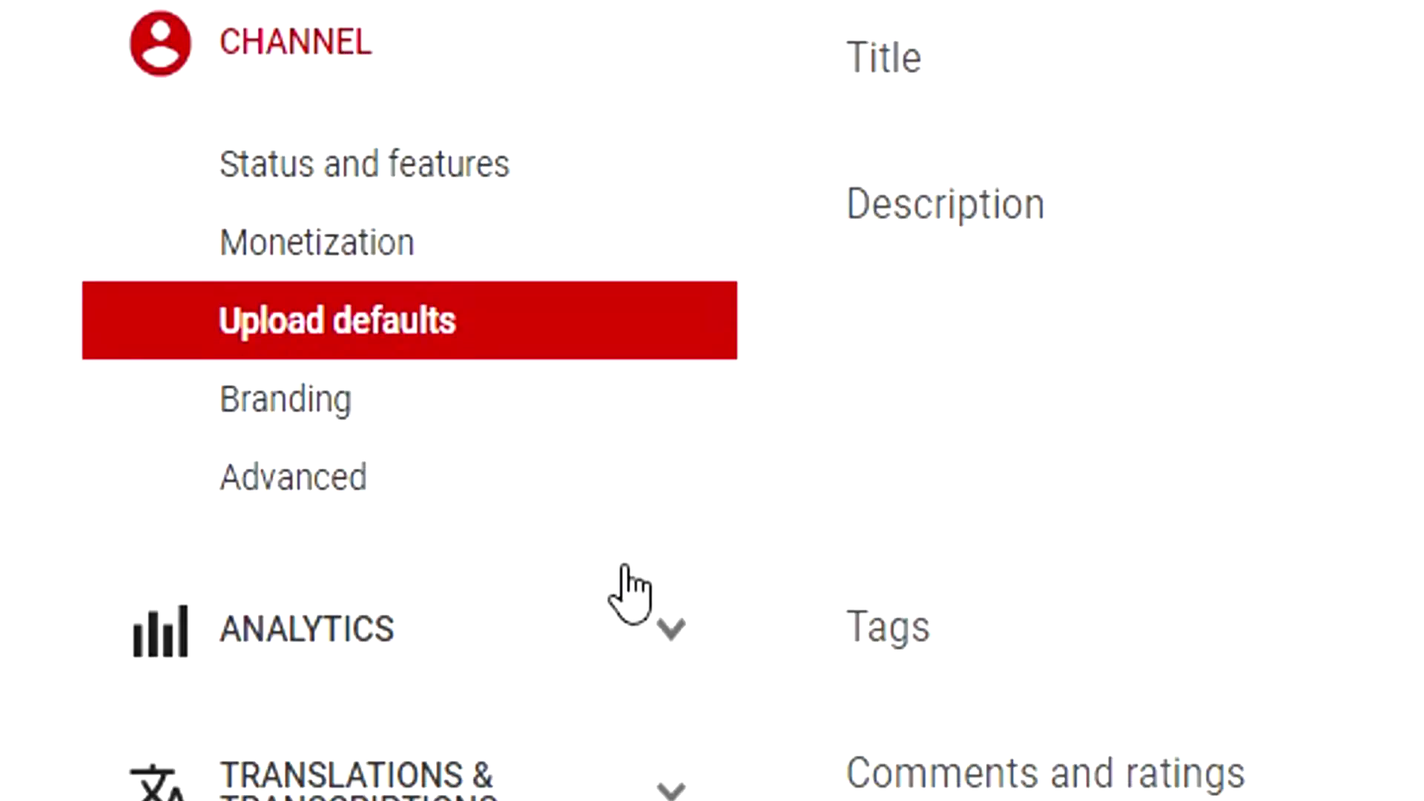
pyautogui.click(492, 419)
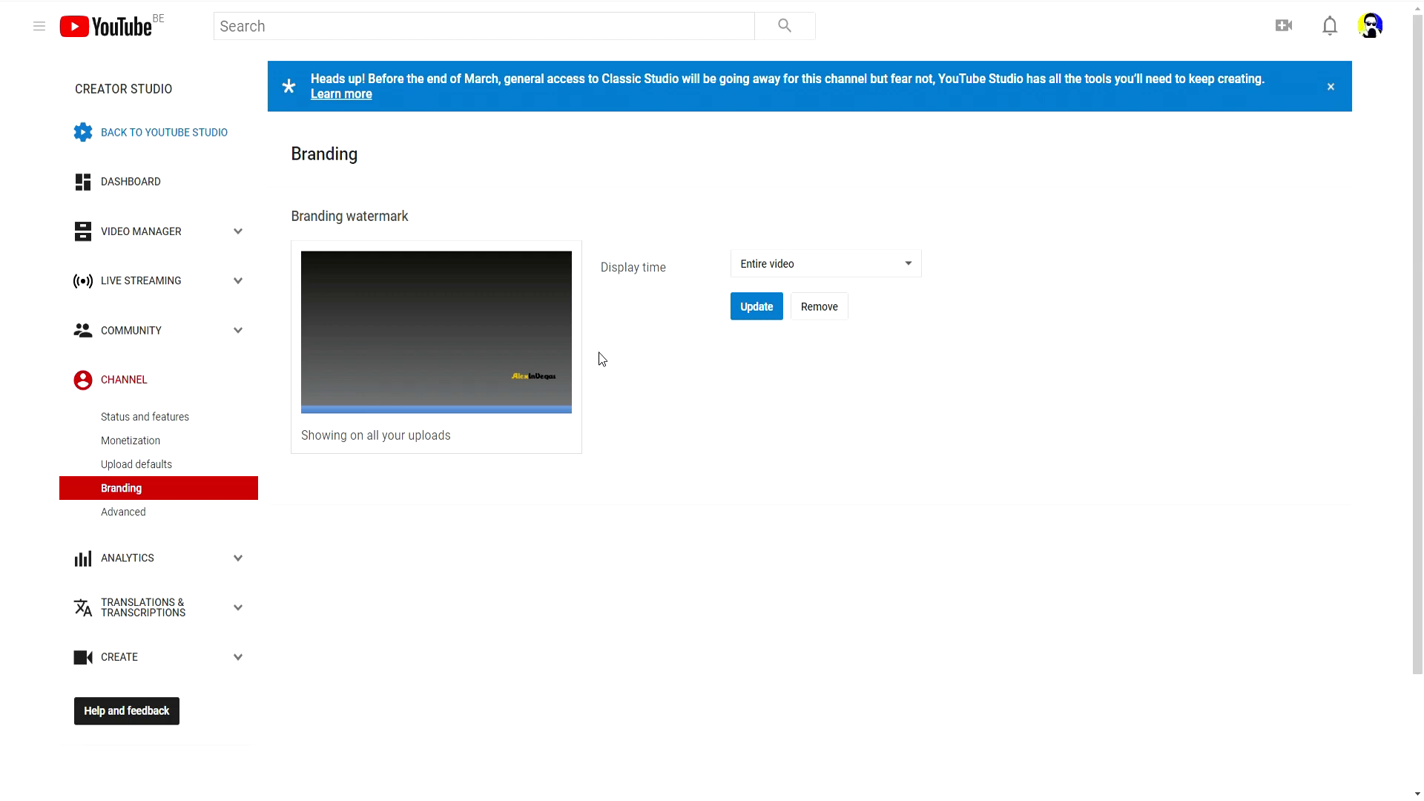
# Set the branding watermark display time to Entire video and apply the update
pyautogui.click(788, 266)
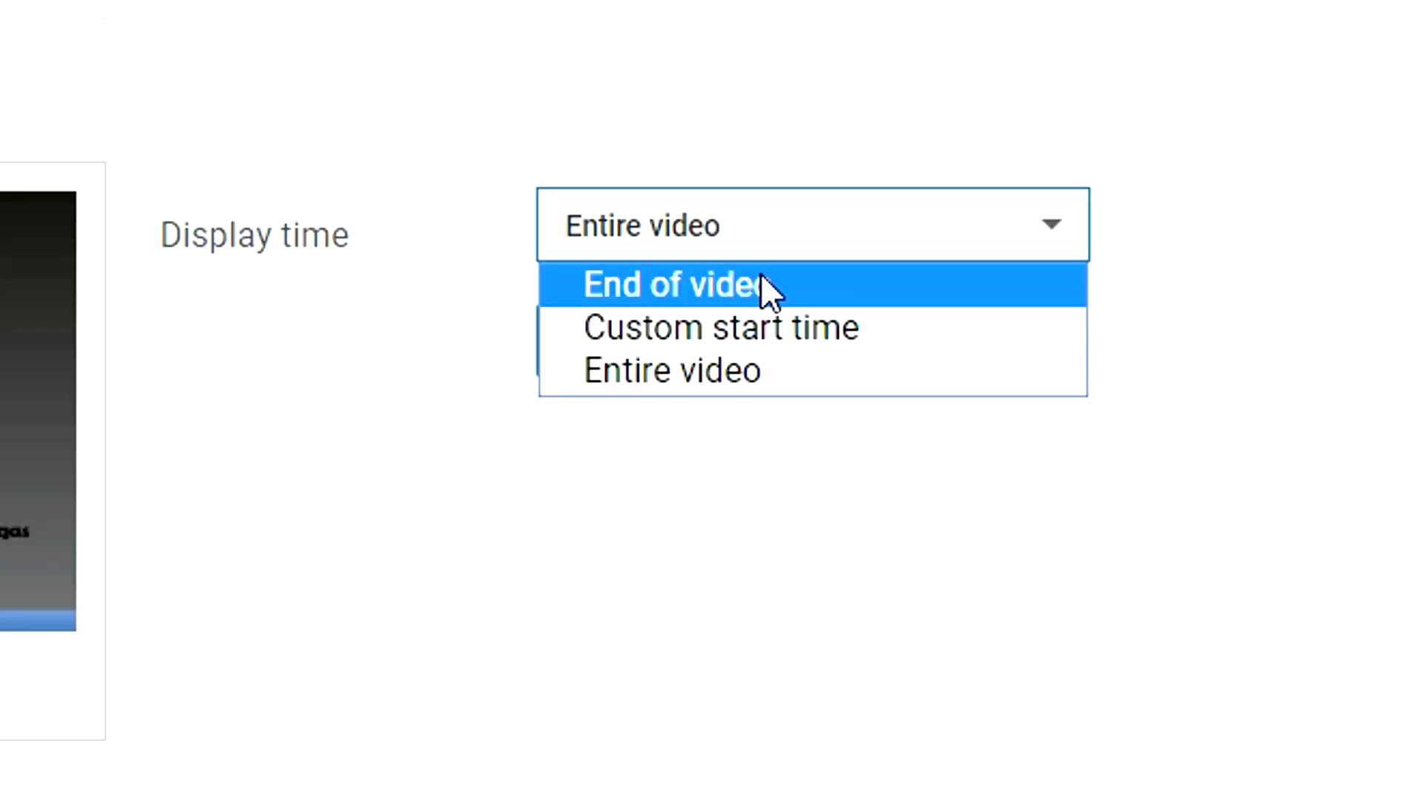
pyautogui.click(692, 371)
pyautogui.click(605, 356)
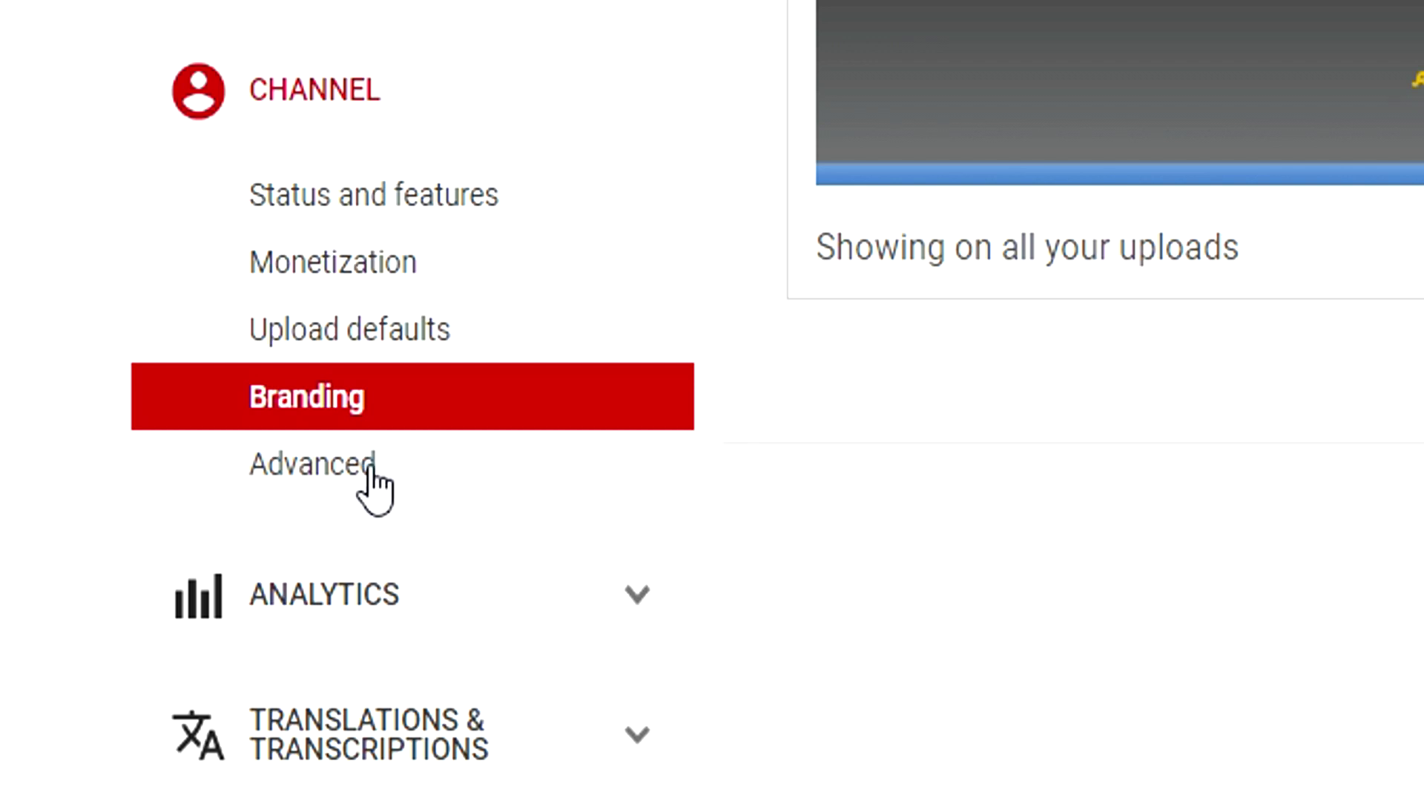
pyautogui.click(368, 475)
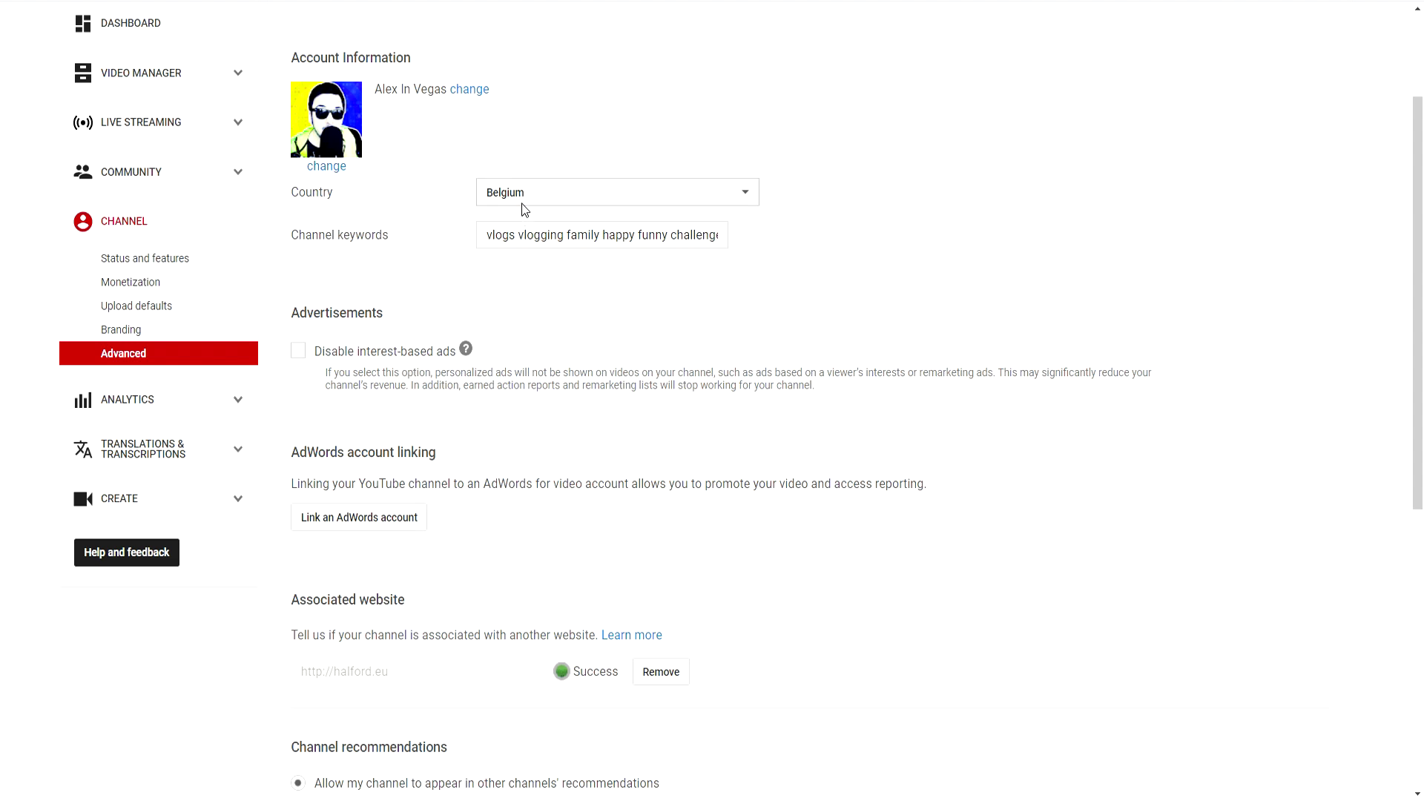
# Replace the channel keywords with 'video editing, vegas pro, aoobe audition, audacity, deep web,'
pyautogui.moveTo(550, 235); pyautogui.dragTo(566, 236)
pyautogui.click(586, 234)
pyautogui.tripleClick(600, 231)
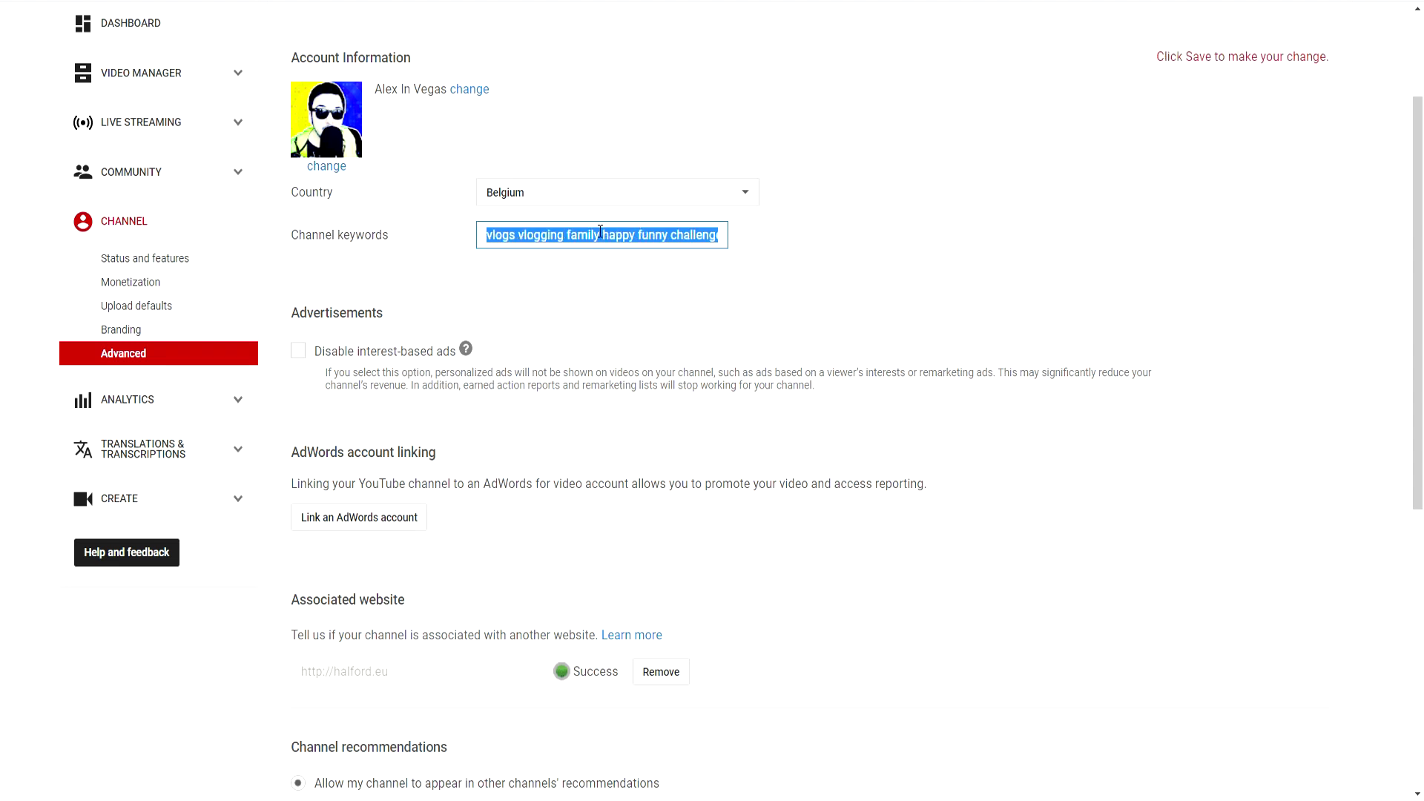
pyautogui.write('video editing, vegas pro, ao')
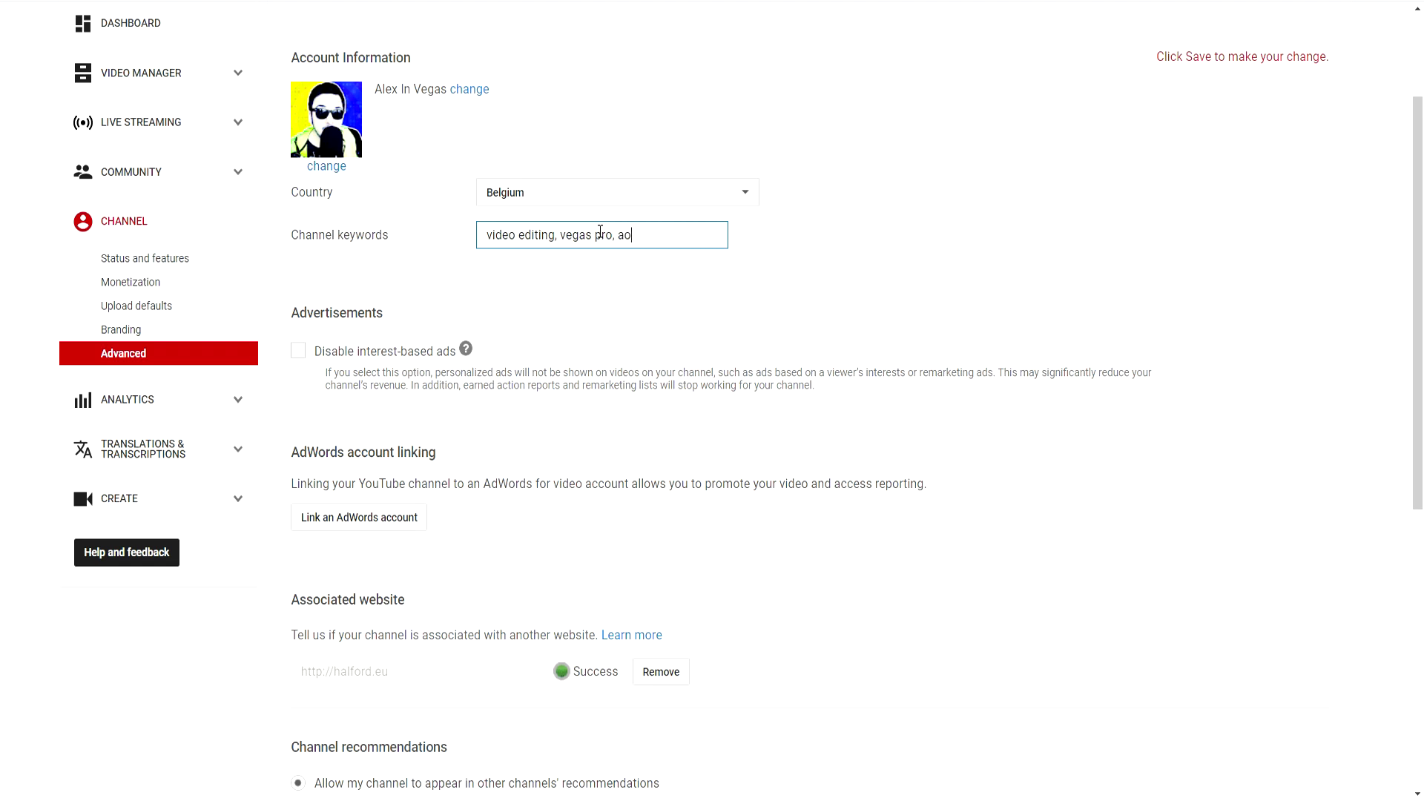
pyautogui.write('obe audition, audacity, deep web,')
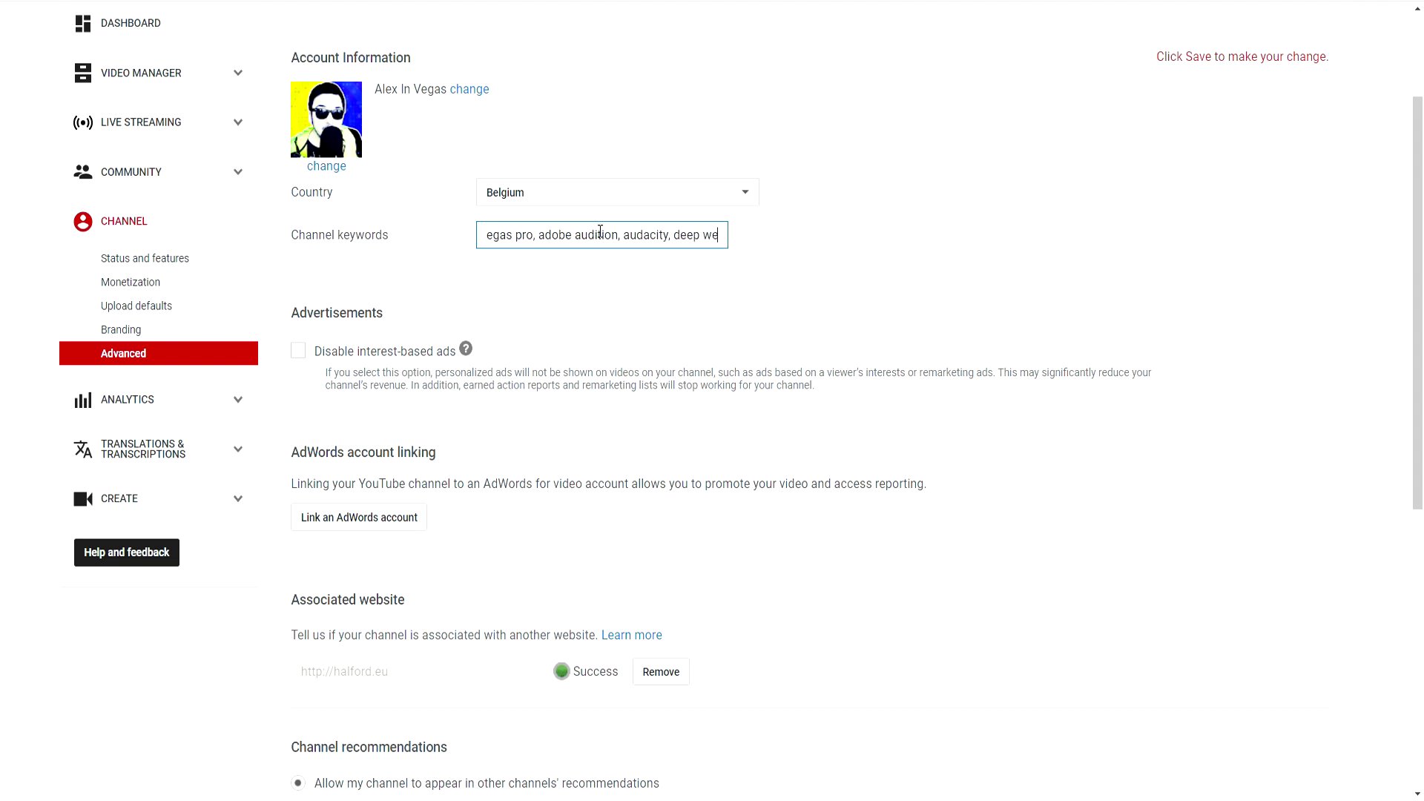
pyautogui.click(851, 251)
pyautogui.scroll(-1, 862, 248)
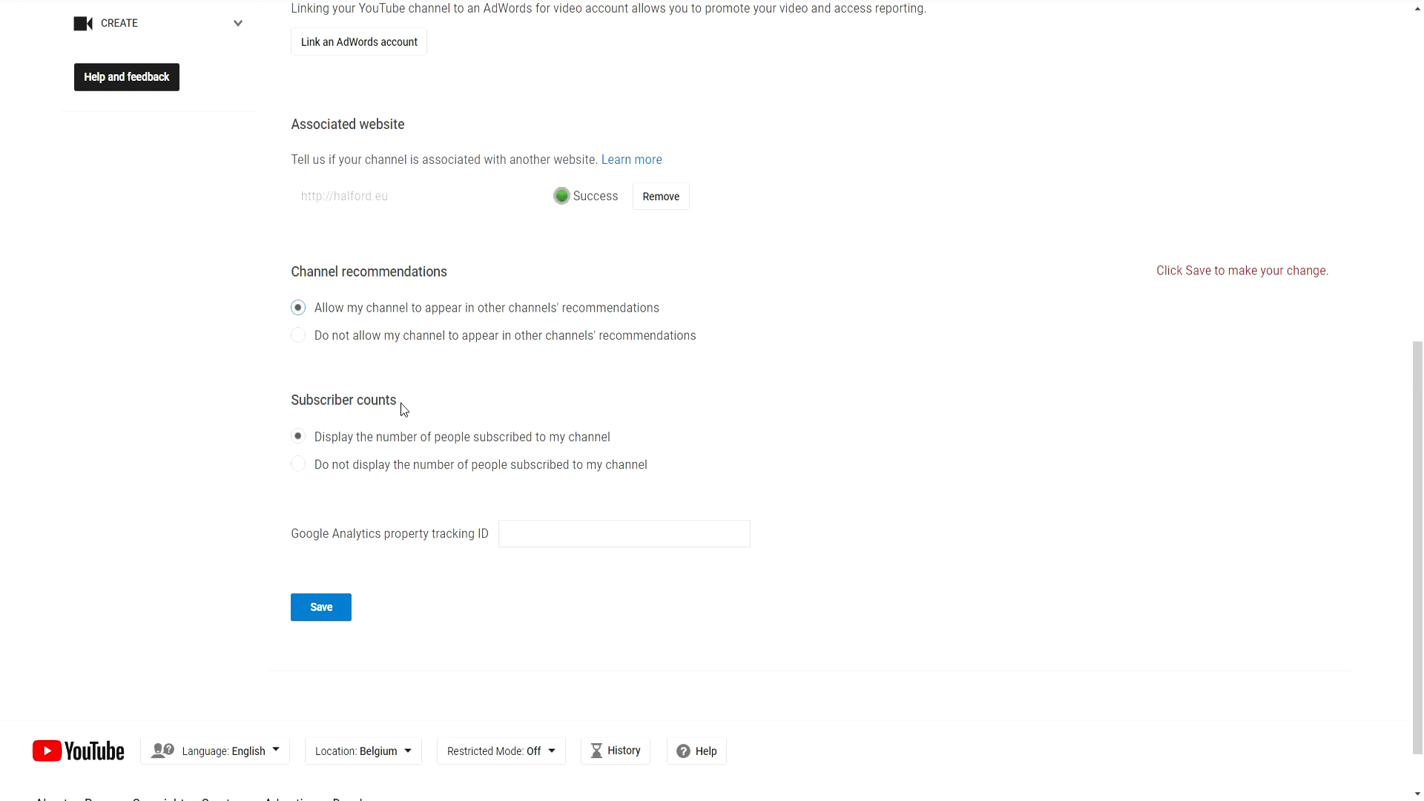
# Save the new channel keywords and bring up the About page's custom links for editing
pyautogui.click(315, 616)
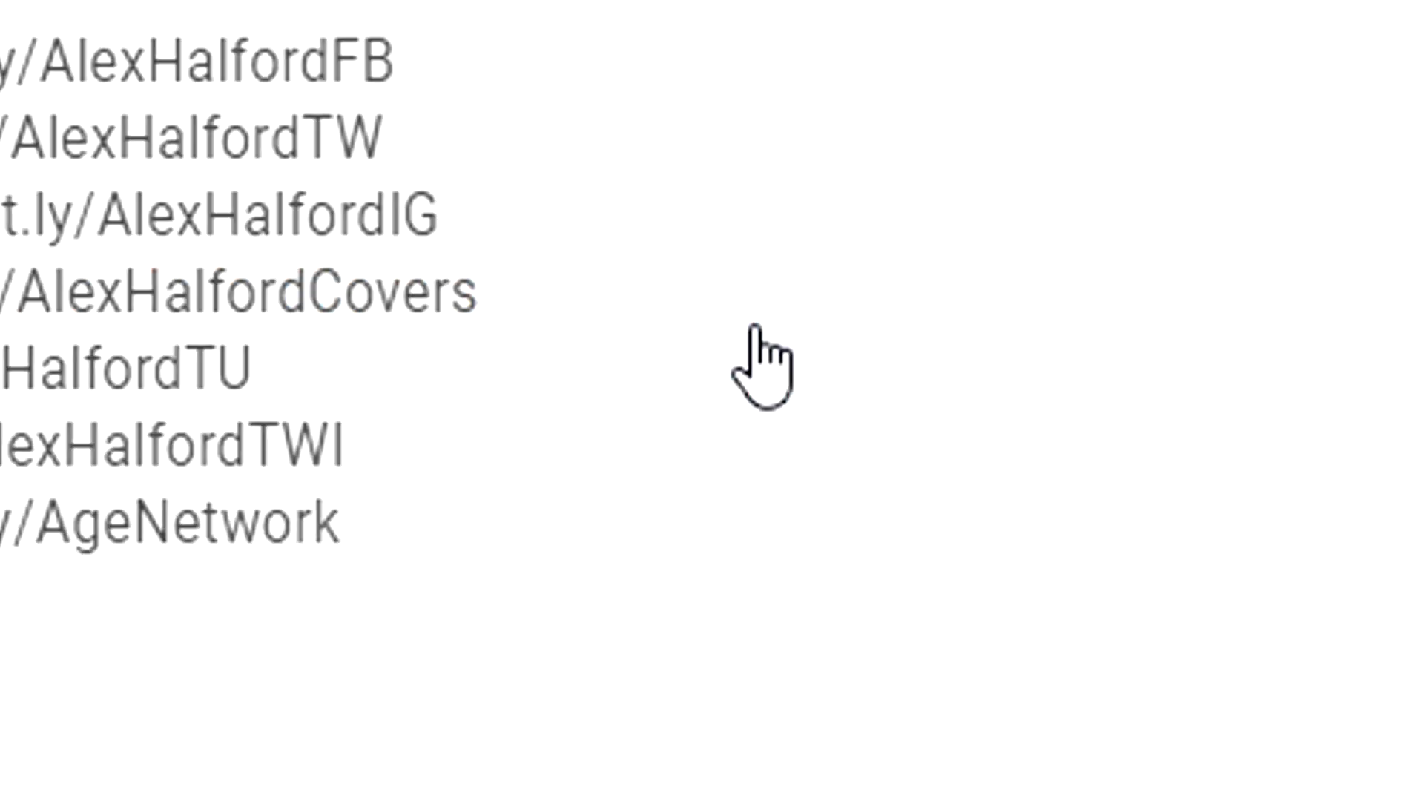
pyautogui.scroll(-2, 719, 314)
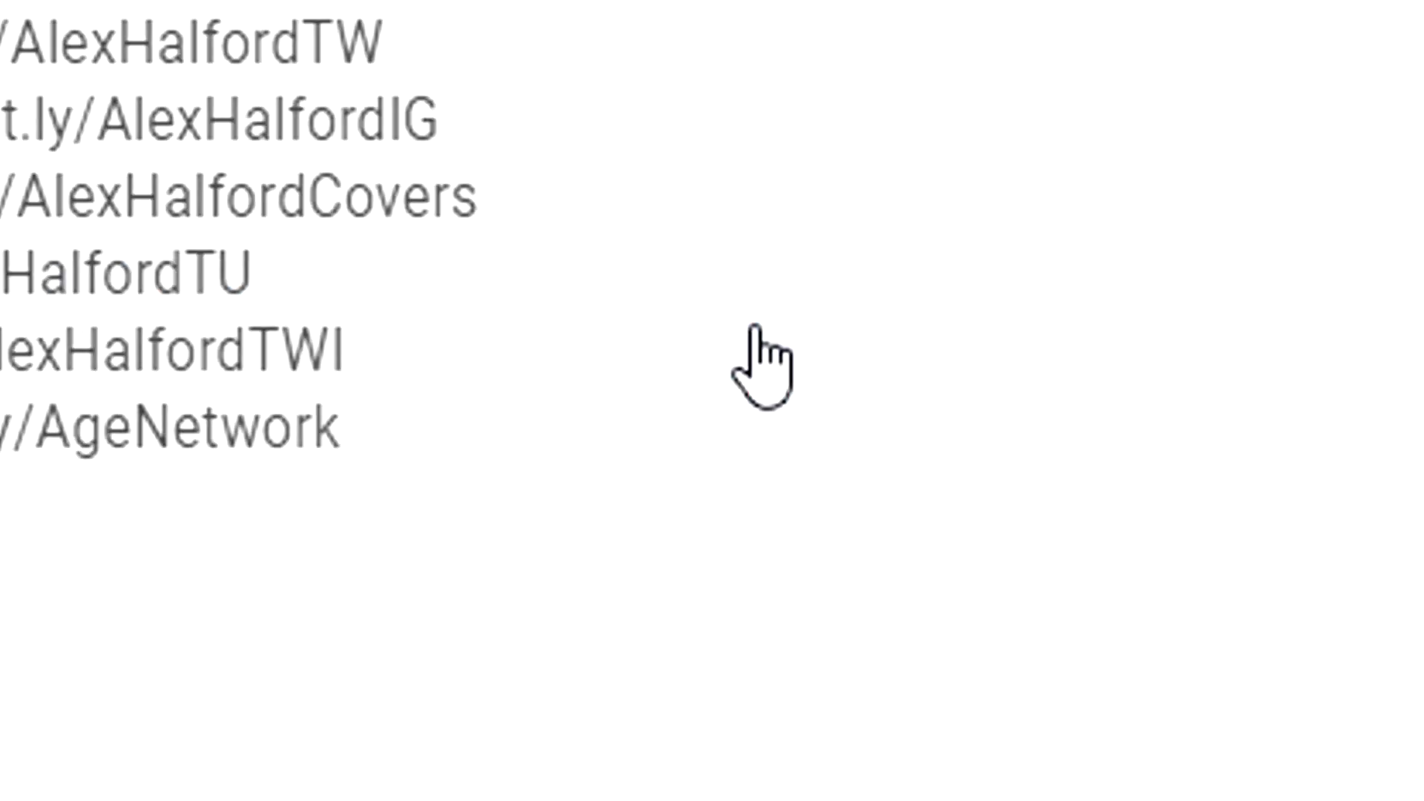
pyautogui.scroll(-3, 719, 313)
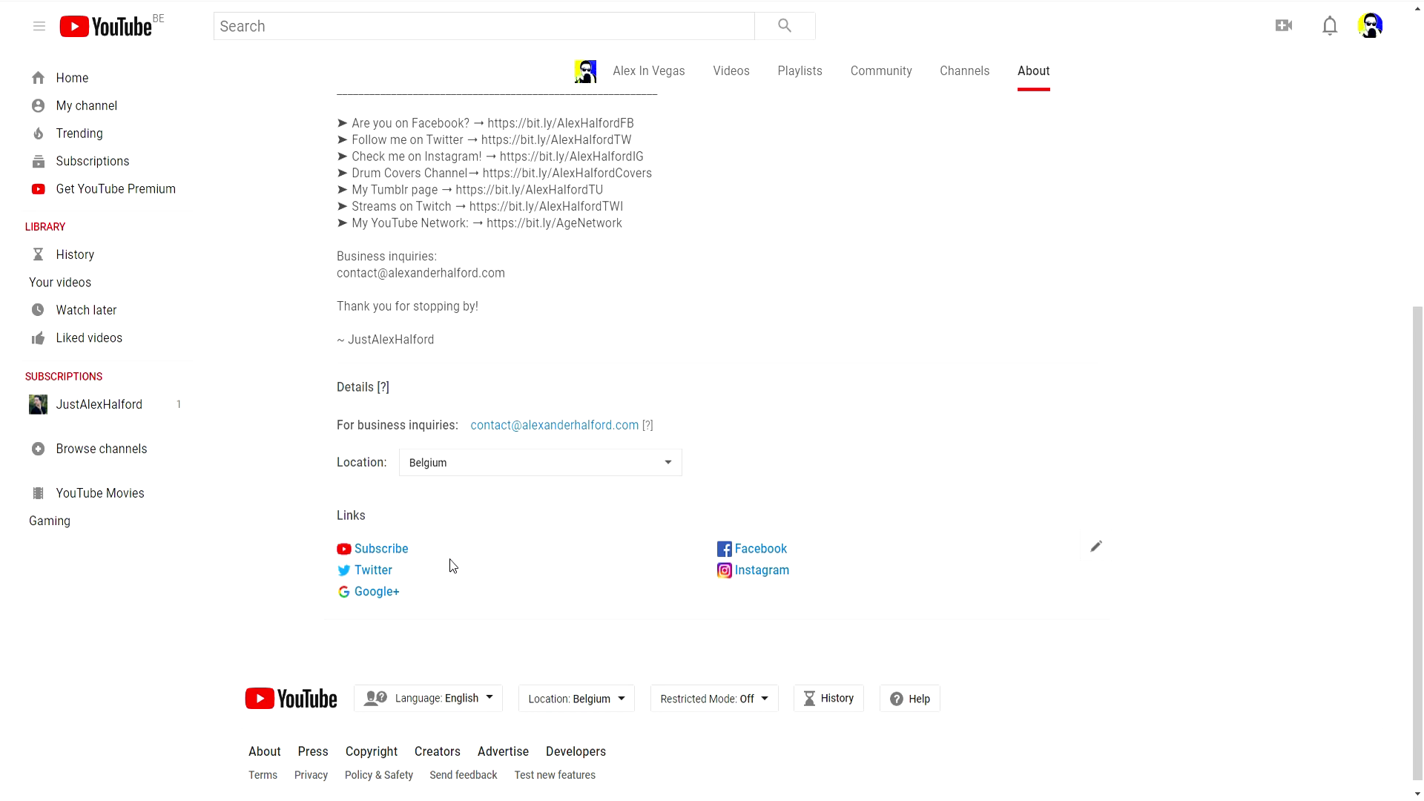
pyautogui.click(1095, 546)
pyautogui.click(412, 198)
pyautogui.click(811, 74)
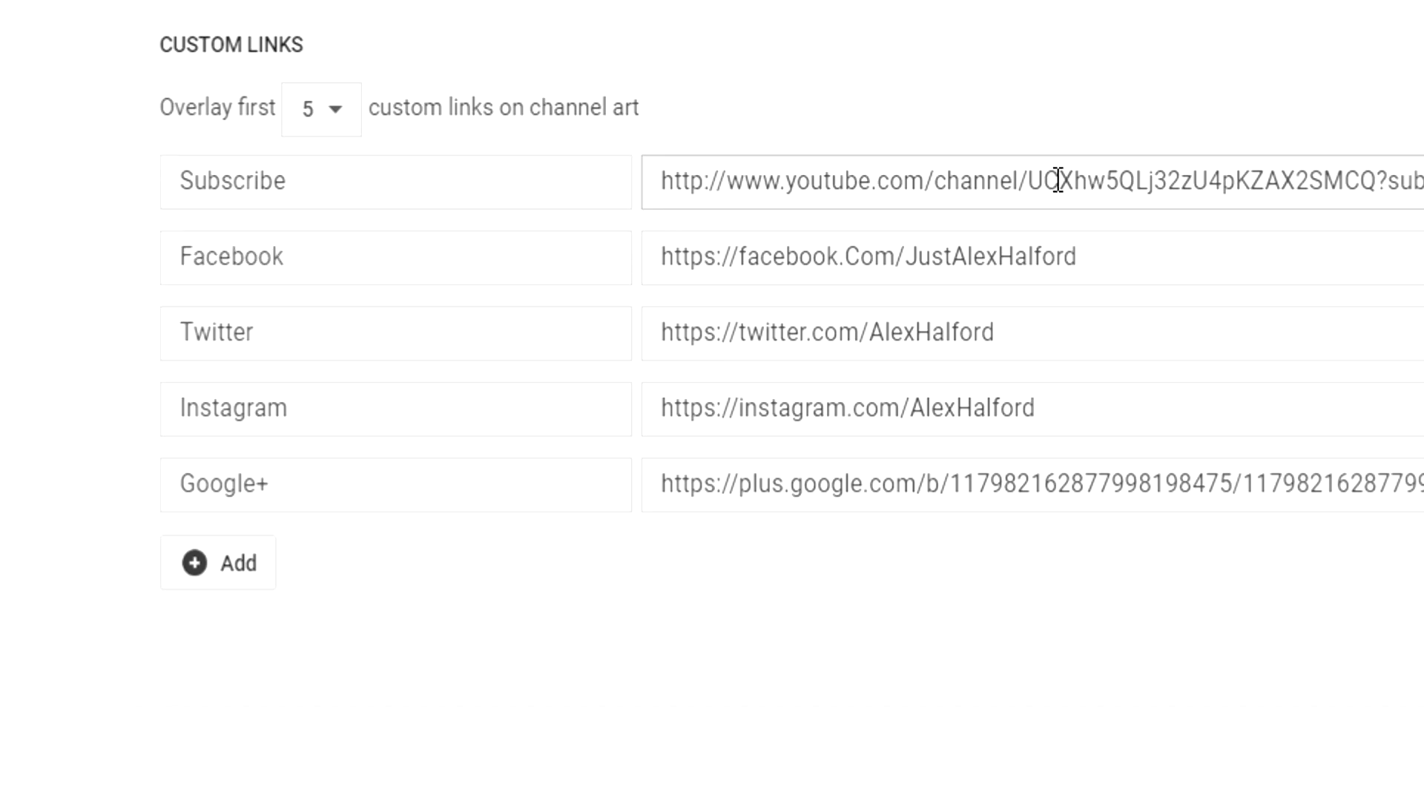
pyautogui.click(467, 269)
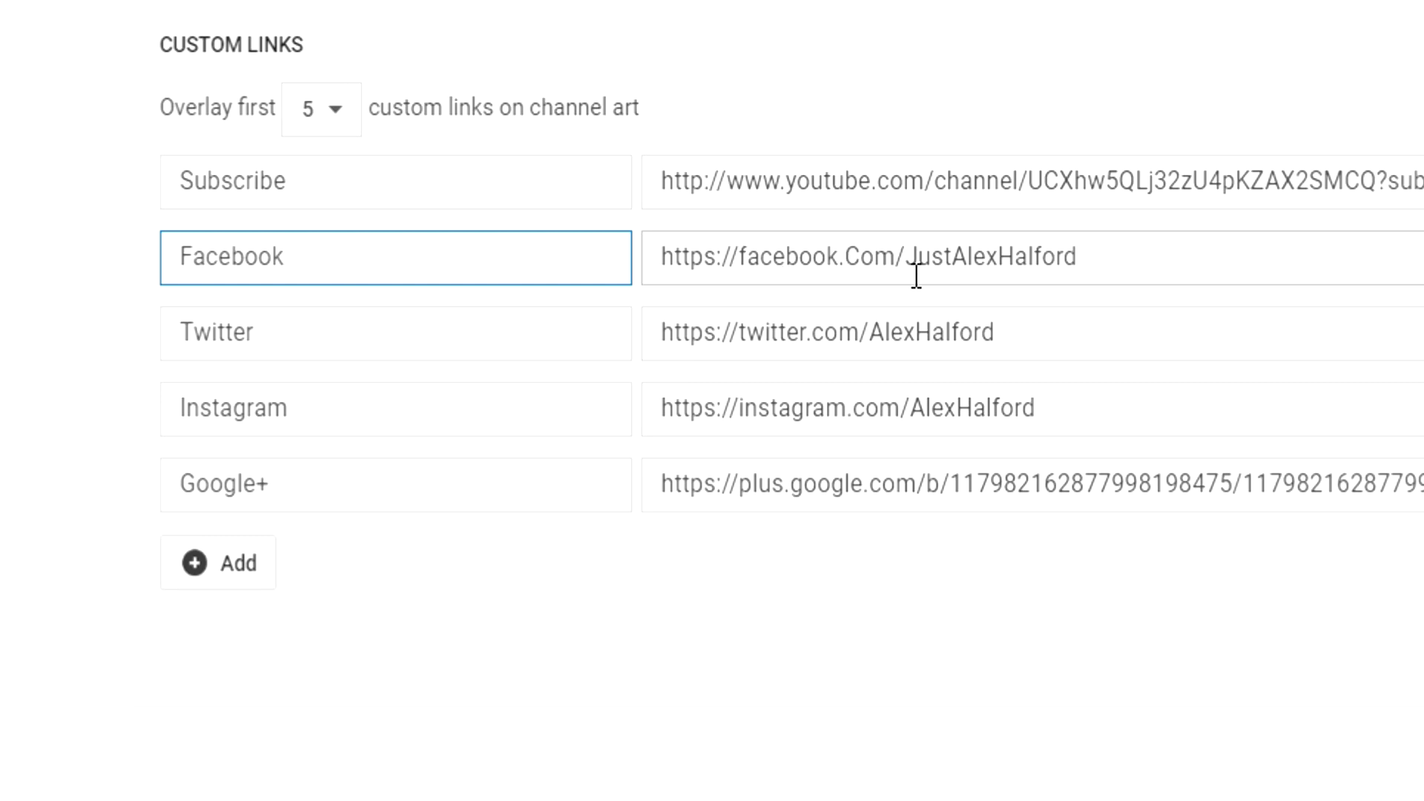
pyautogui.click(363, 347)
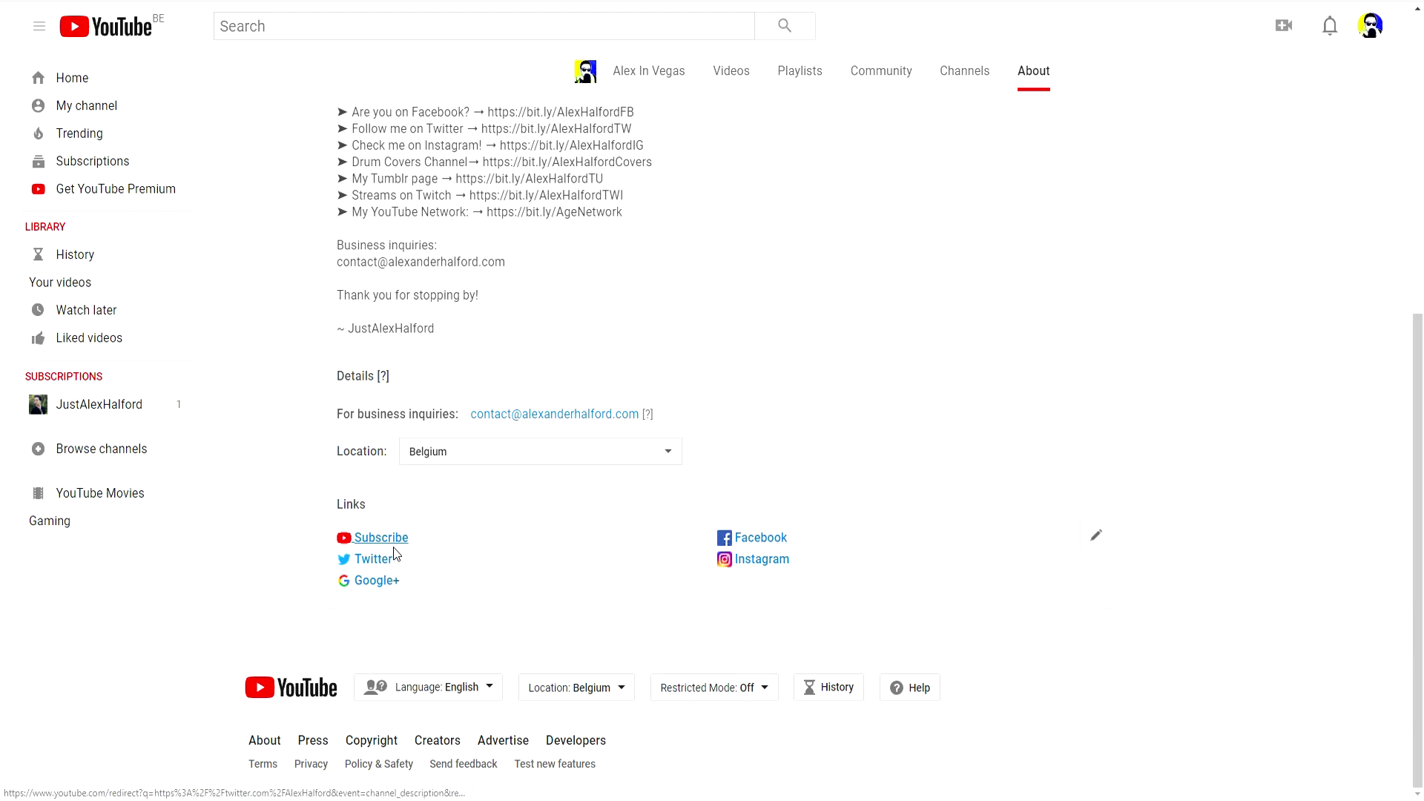
pyautogui.scroll(6, 1093, 425)
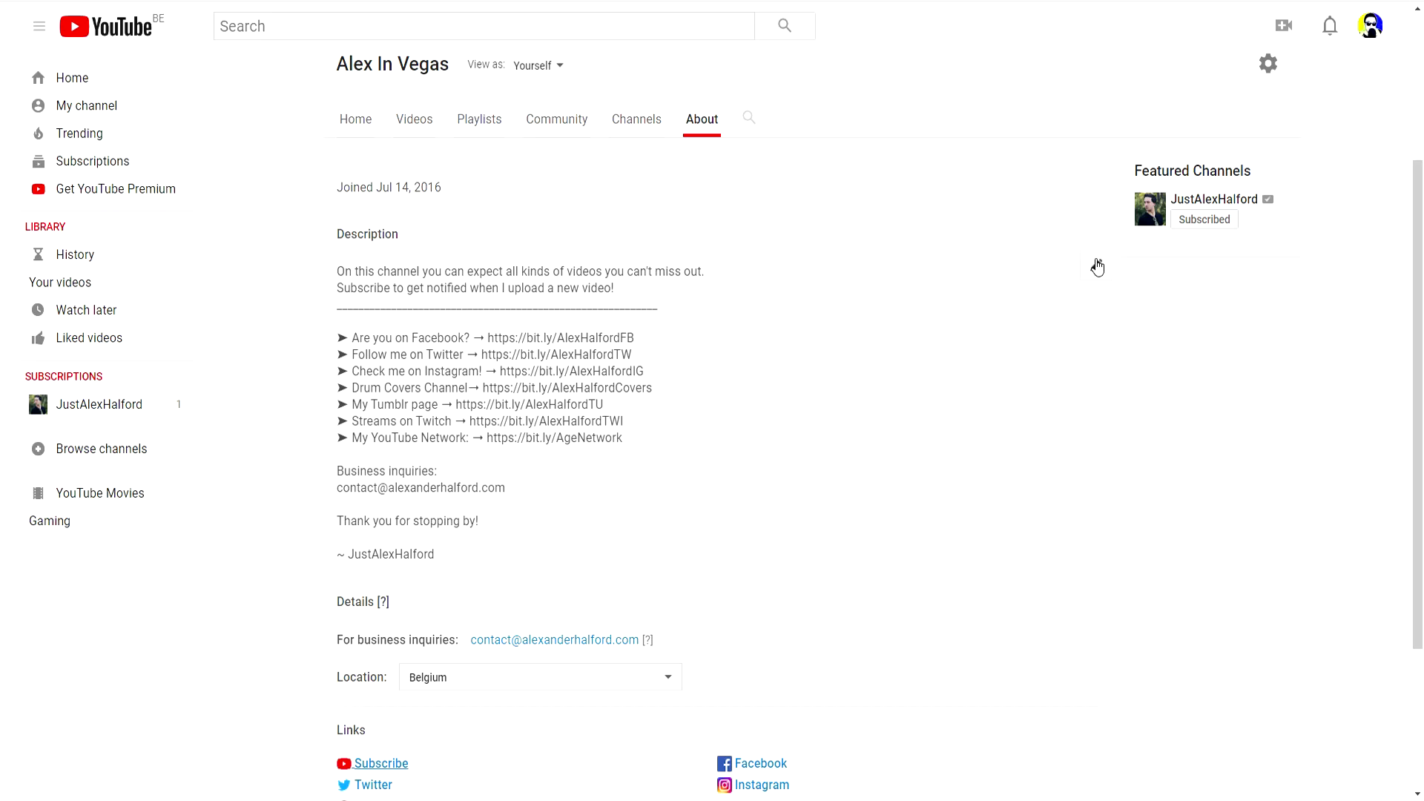
pyautogui.click(1096, 266)
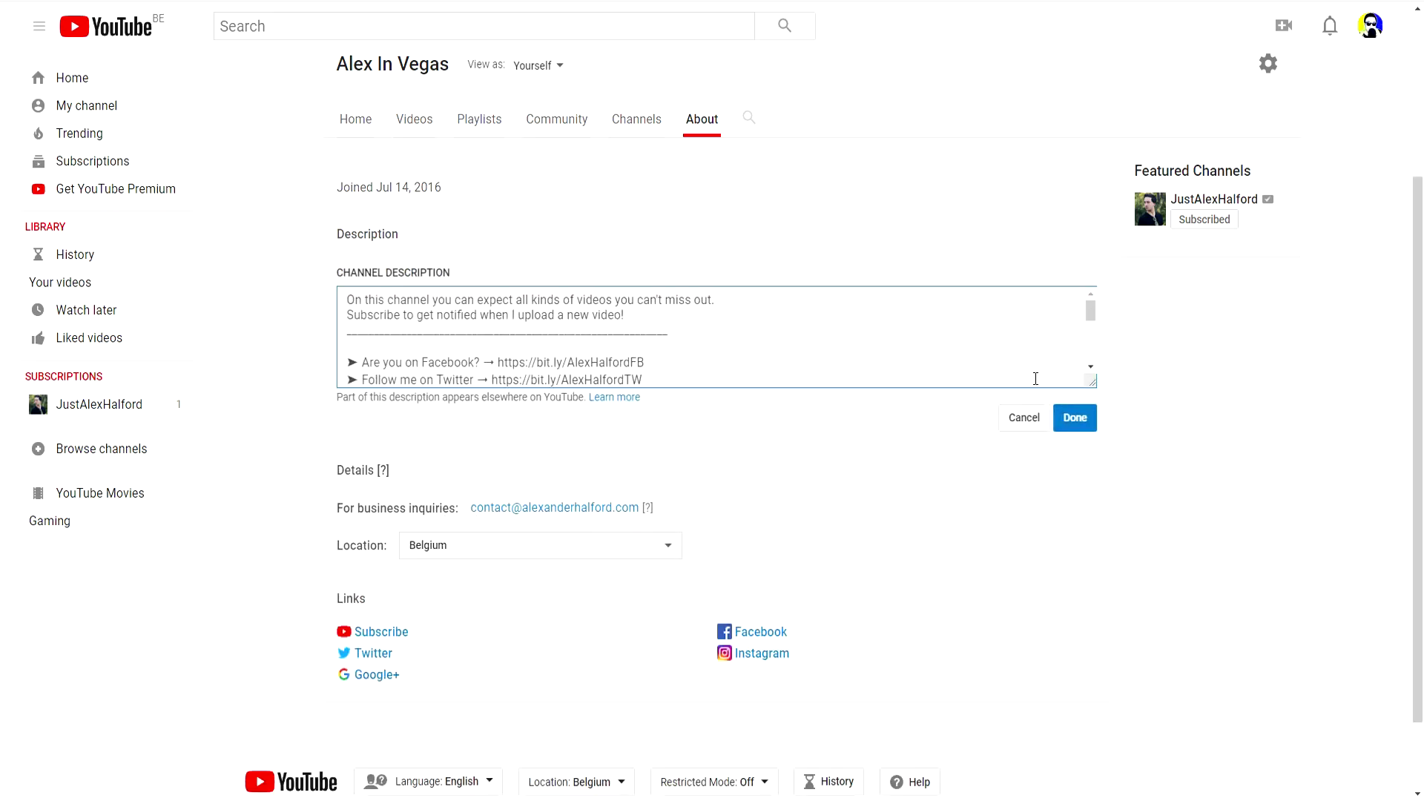
pyautogui.click(1084, 380)
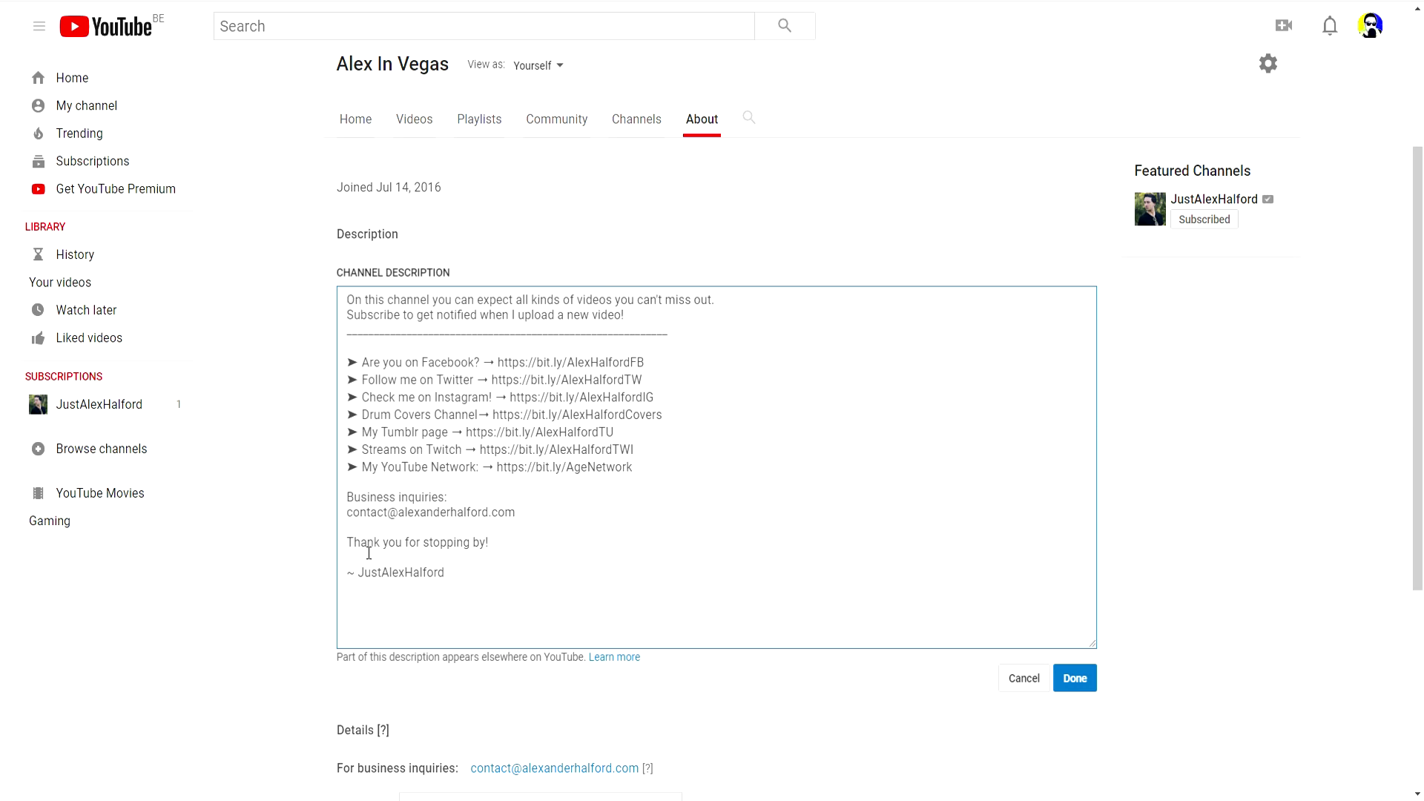
pyautogui.scroll(-4, 495, 573)
pyautogui.tripleClick(499, 269)
pyautogui.click(499, 270)
pyautogui.scroll(5, 725, 359)
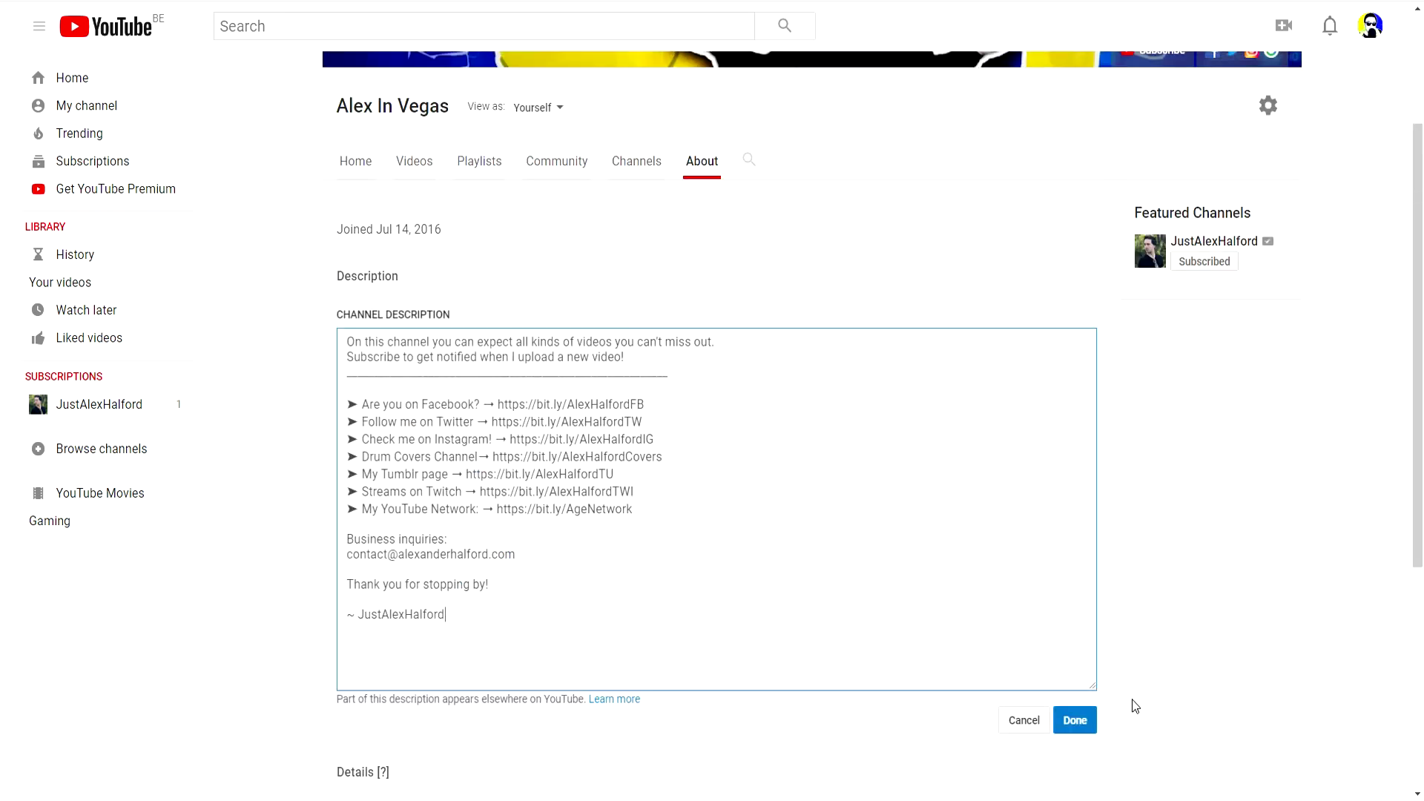
pyautogui.click(1038, 724)
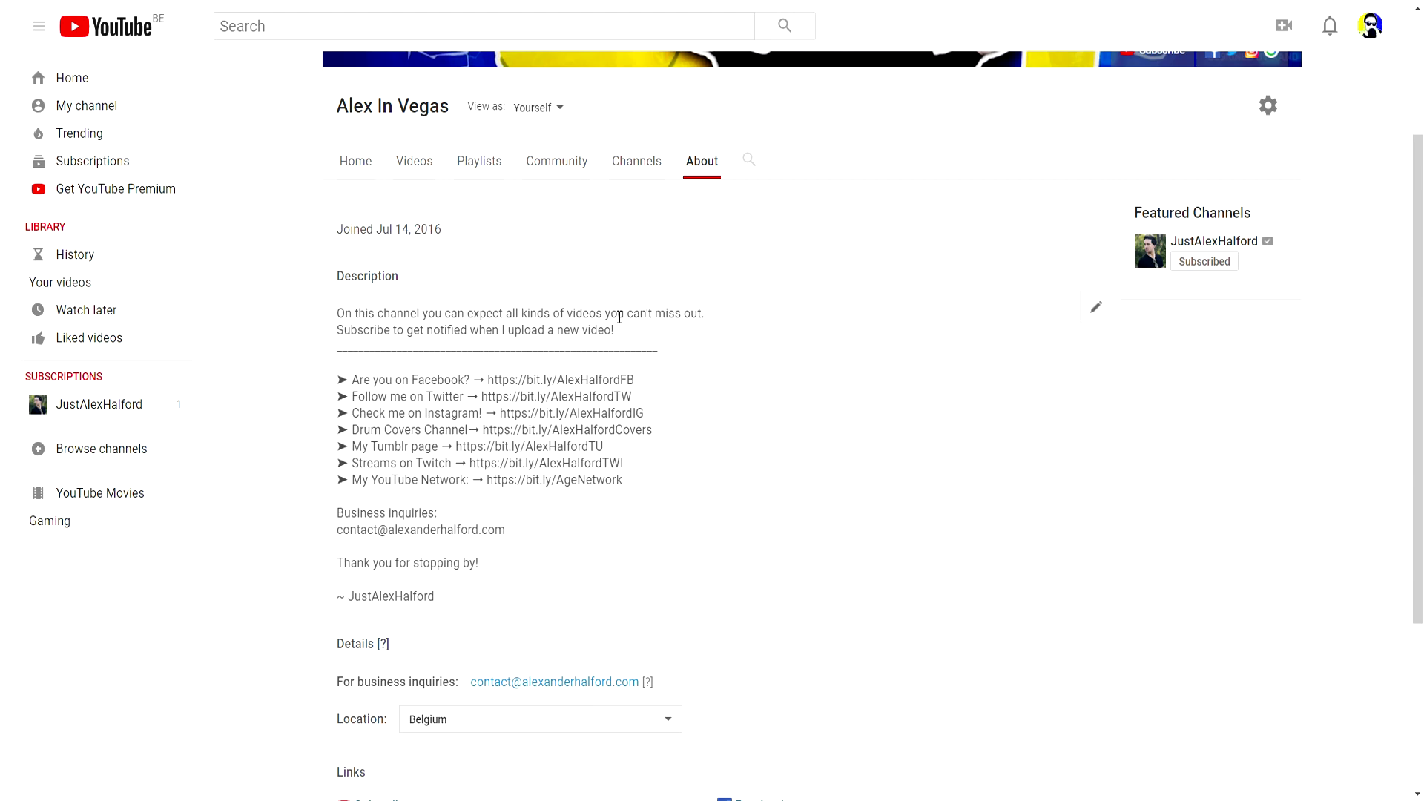
pyautogui.scroll(3, 684, 308)
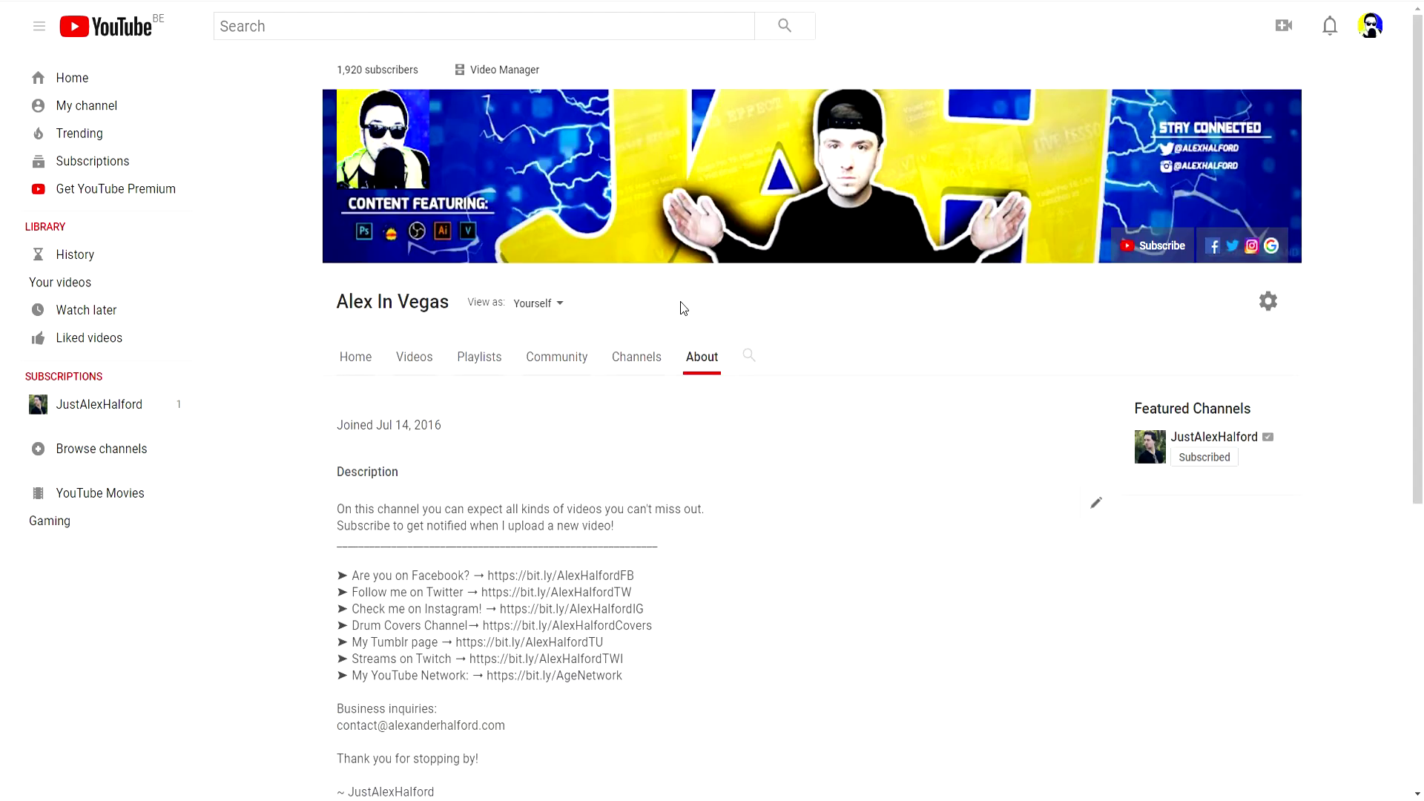